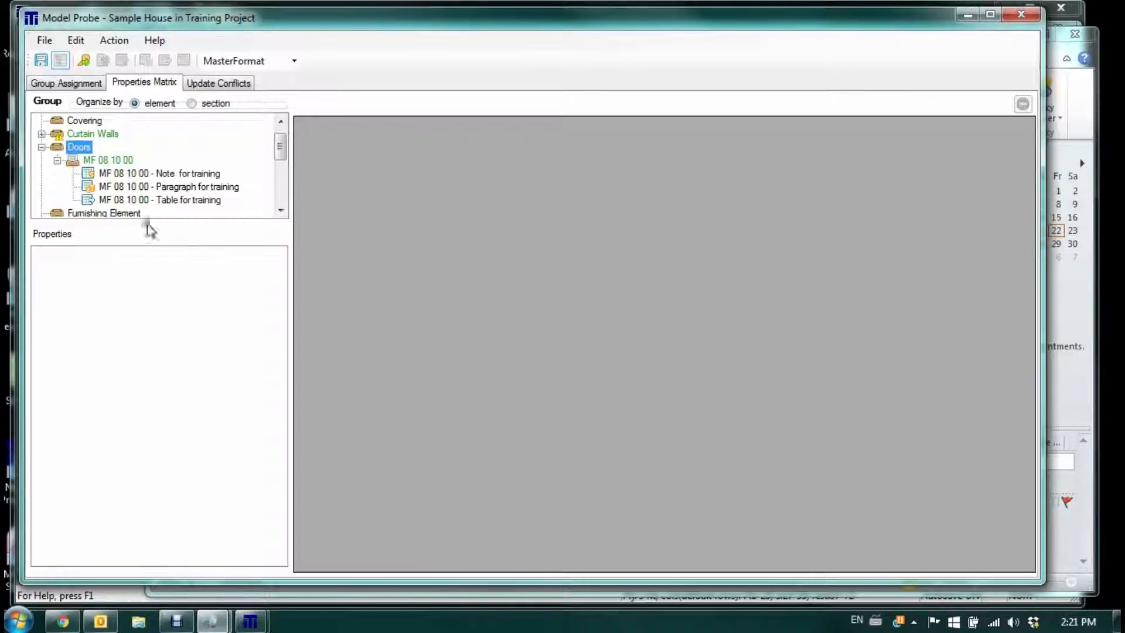
Step: Open the Doors table "MF 08 10 00 - Table for training" for editing and start a new formula property named "Height in inches"
left_click(88, 201)
double_click(88, 201)
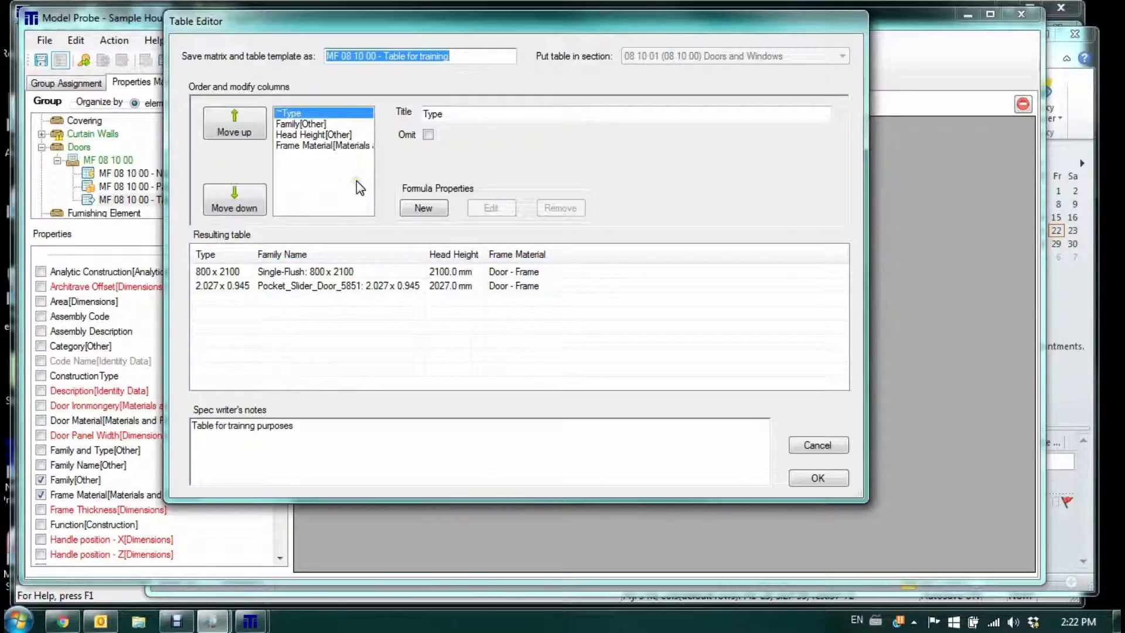
left_click(423, 208)
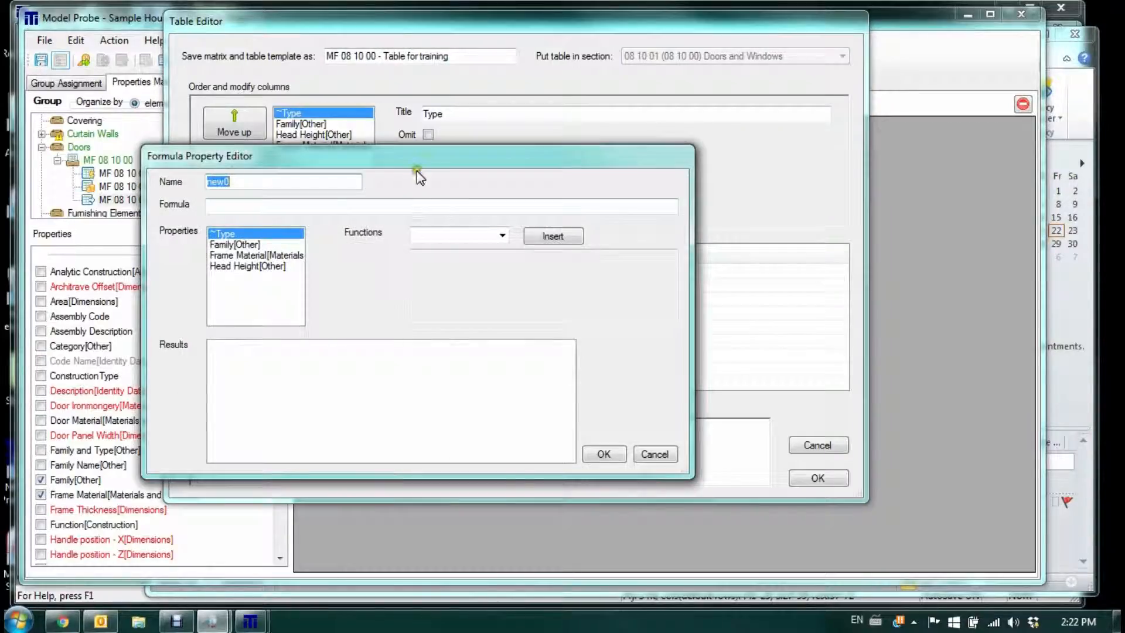
left_click_drag(421, 169, 616, 309)
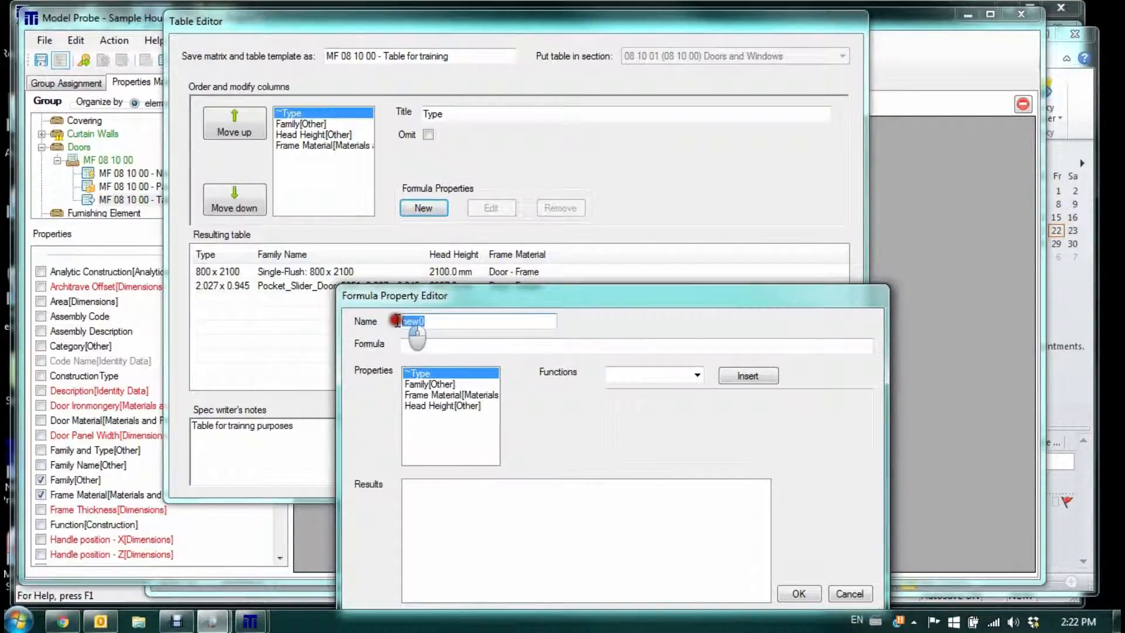
type("H")
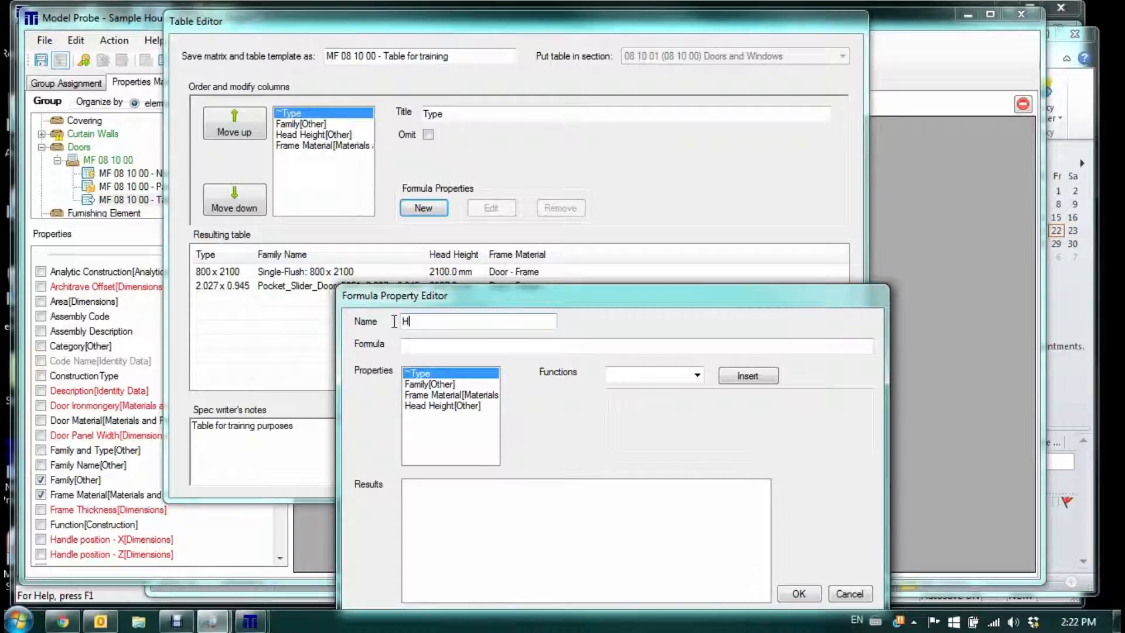
type("eight in inches")
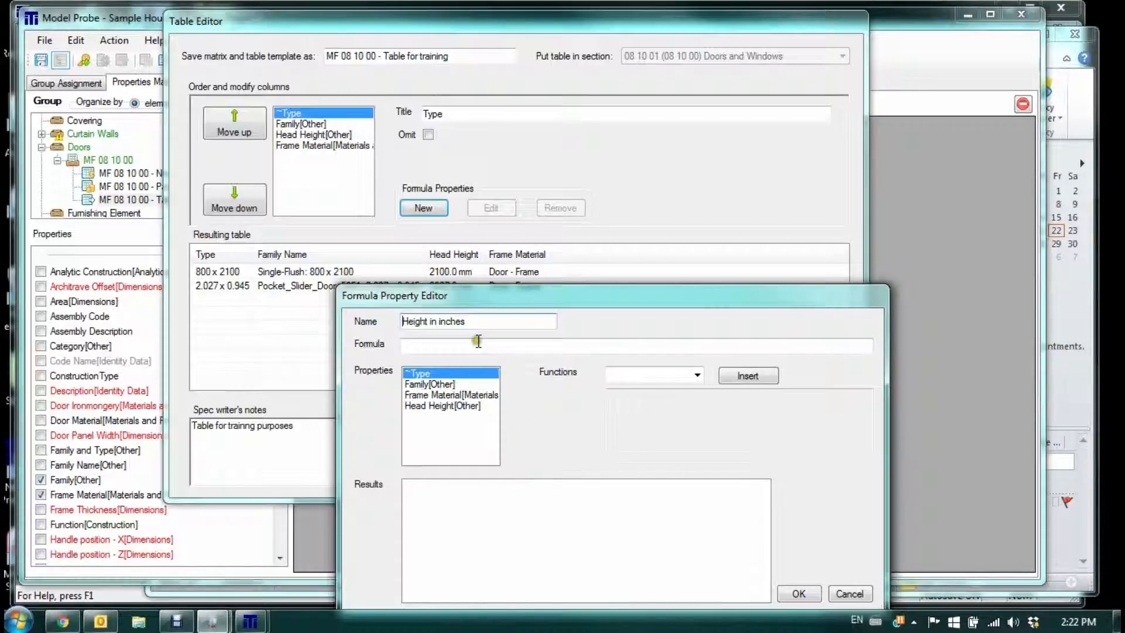
left_click_drag(544, 300, 547, 274)
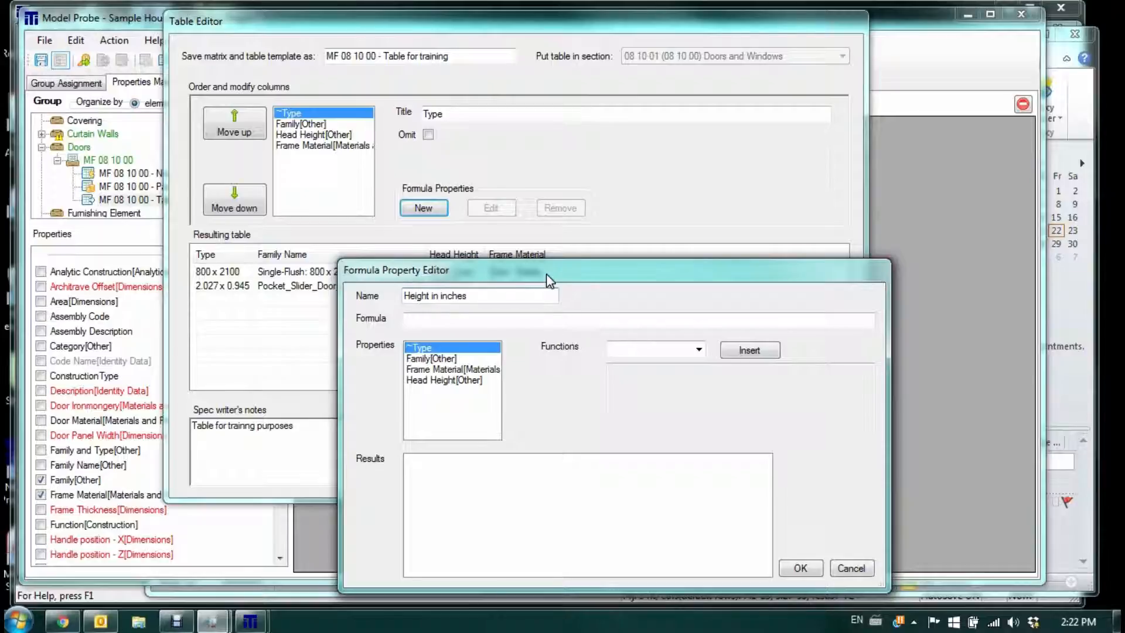
Step: Insert the CONVERT function into the formula of the Height in inches property
left_click(698, 350)
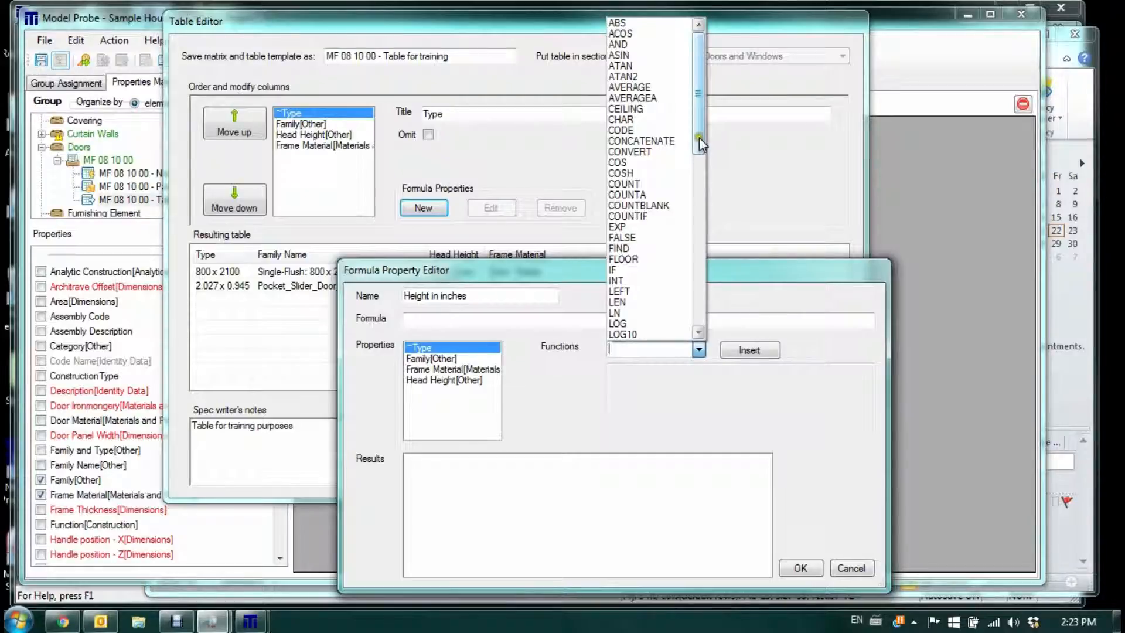
left_click(626, 163)
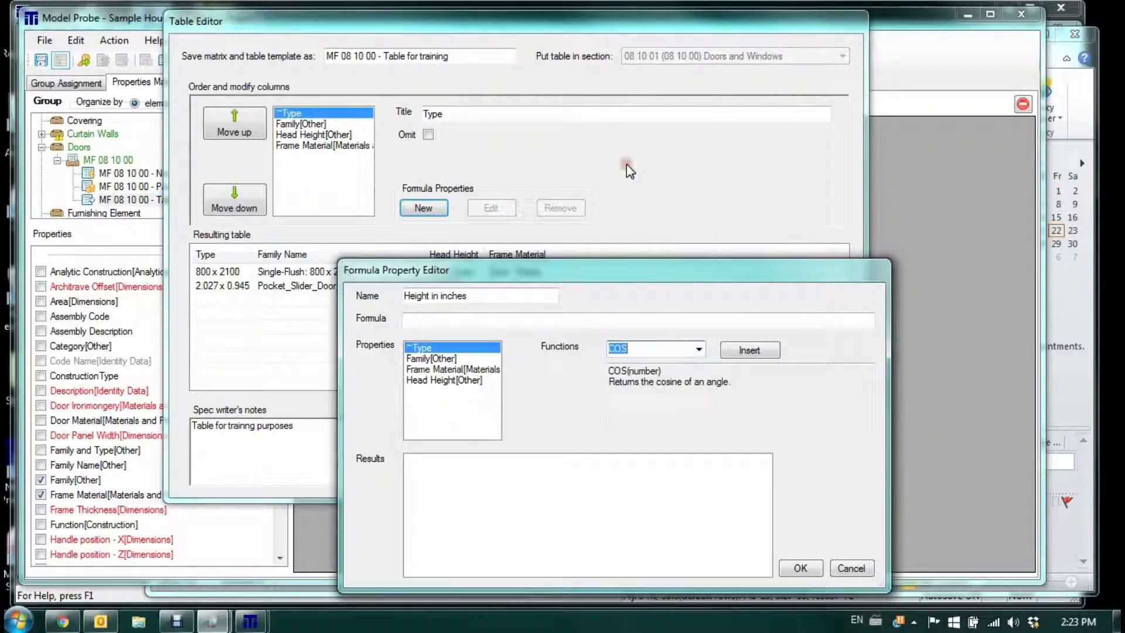
left_click(699, 350)
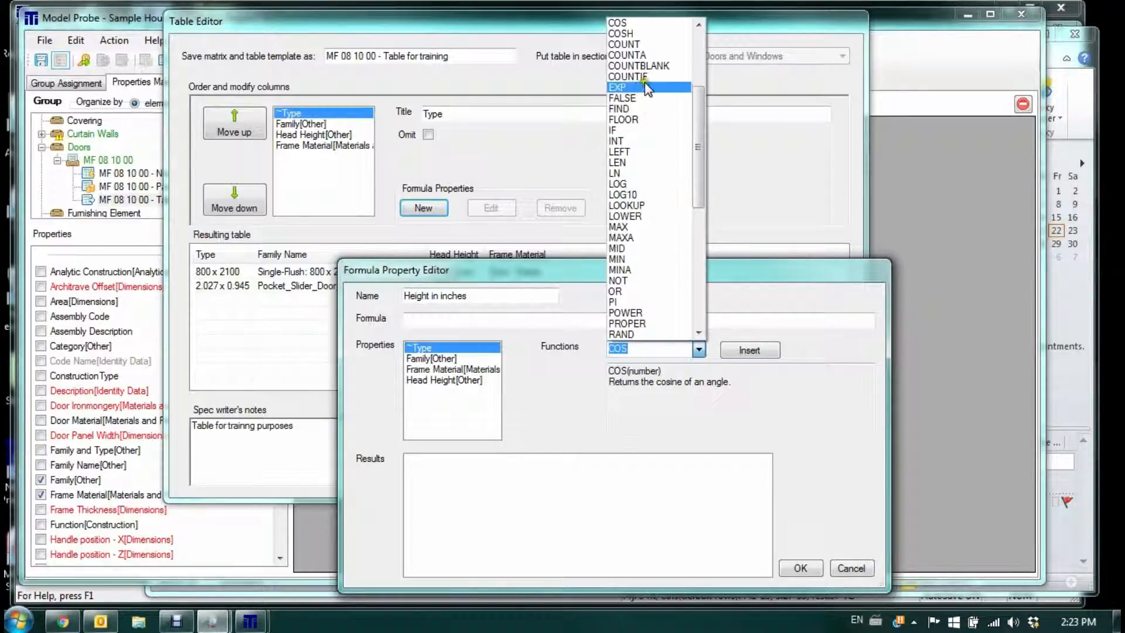
scroll(645, 59, "up", 1)
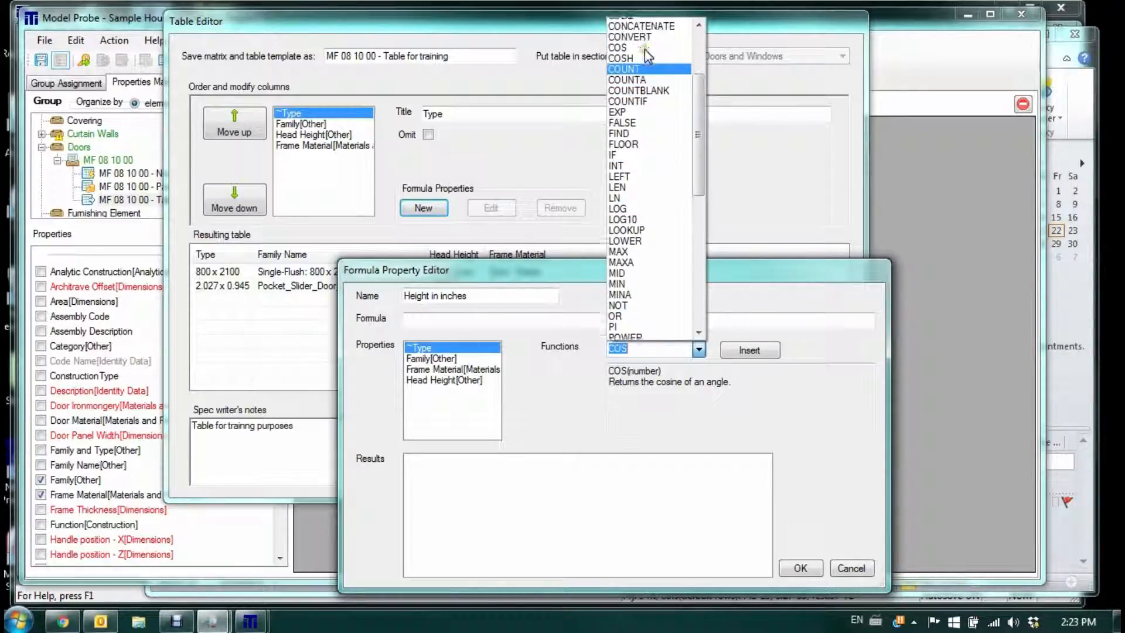
left_click(645, 49)
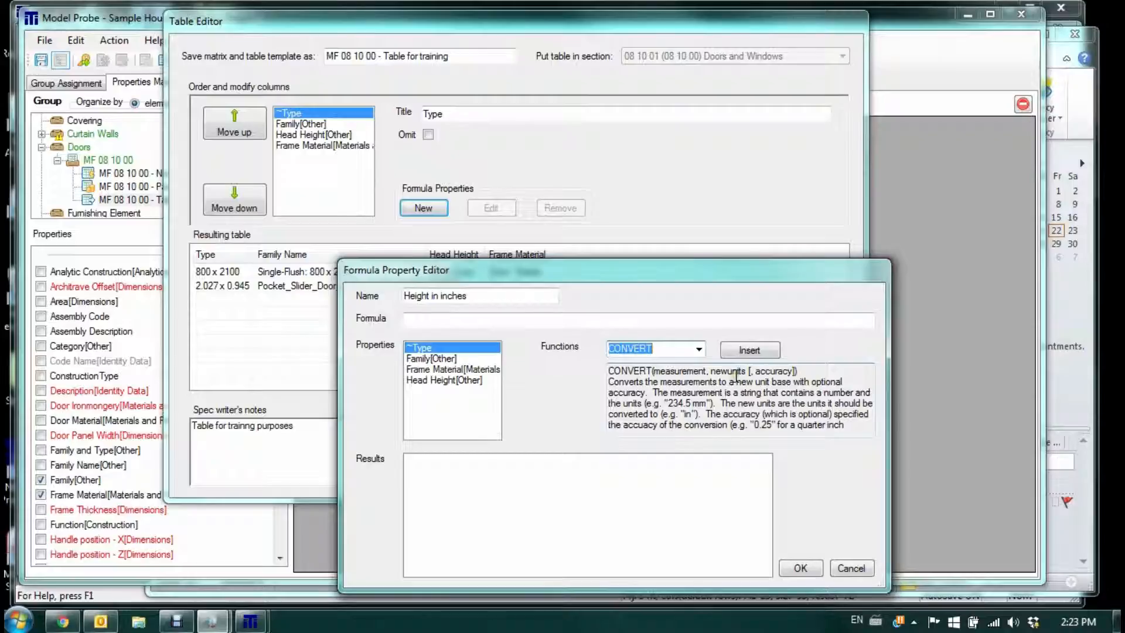
left_click(463, 320)
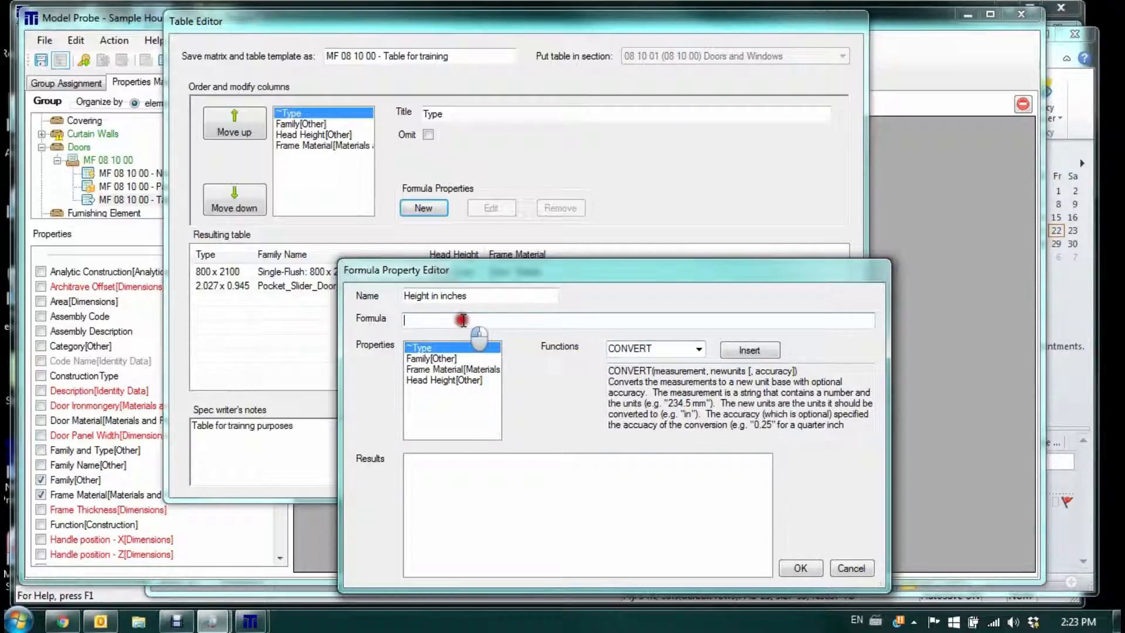
left_click(764, 351)
left_click(462, 321)
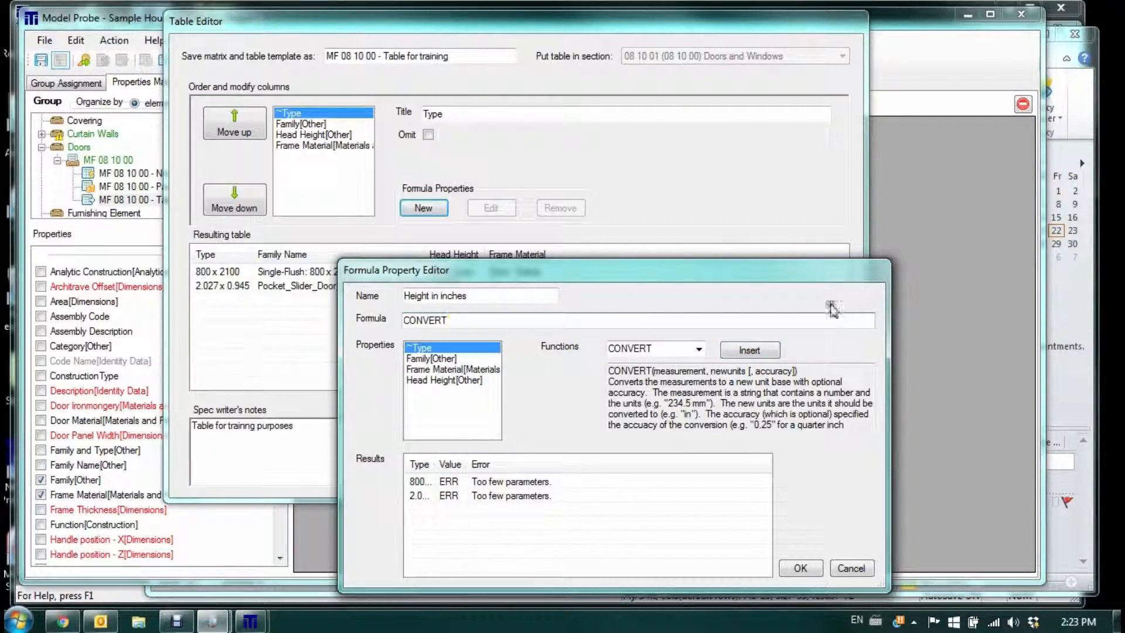
Step: Complete the formula as CONVERT(Head_Height_Other_, "in") using the Head Height property, and widen the results' Value column
type("(")
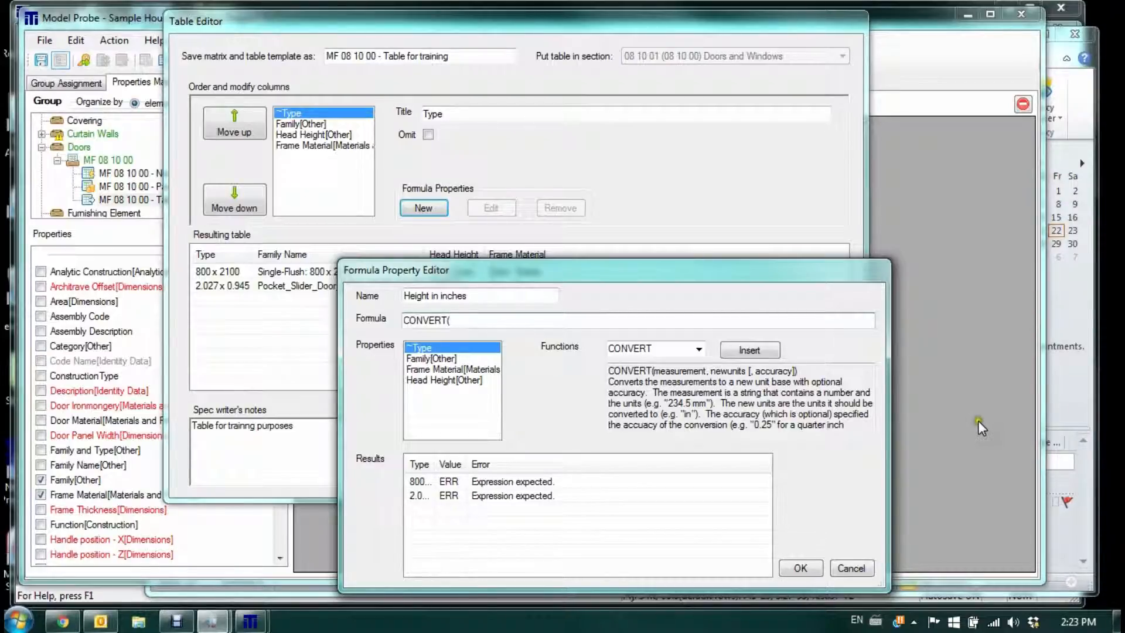
left_click(416, 381)
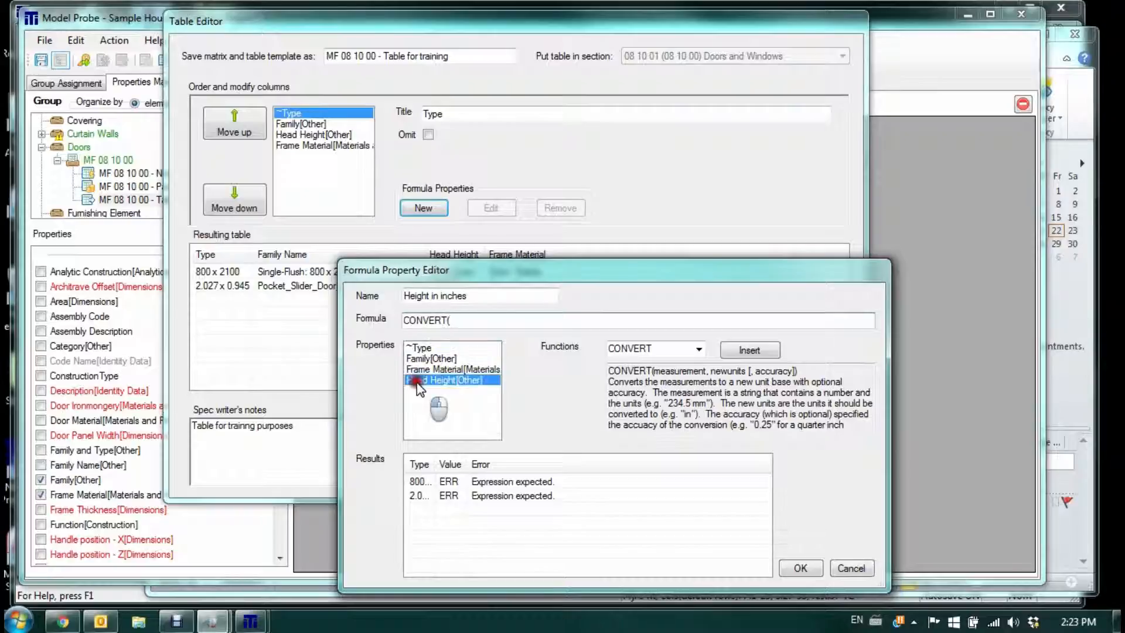
double_click(417, 381)
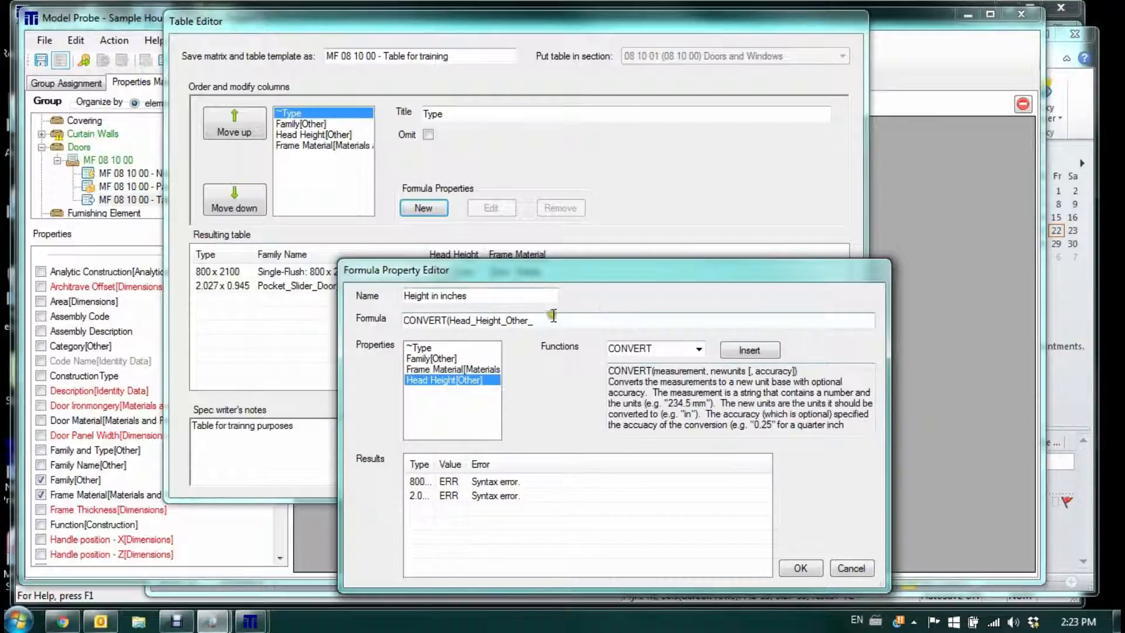
type(", ")
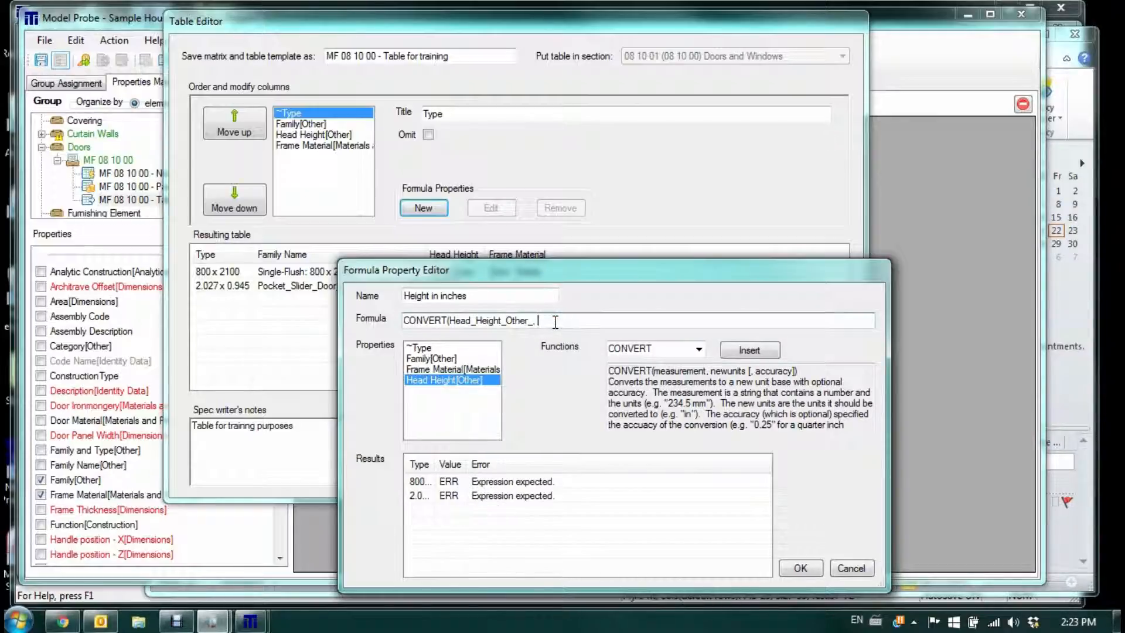
type("\"")
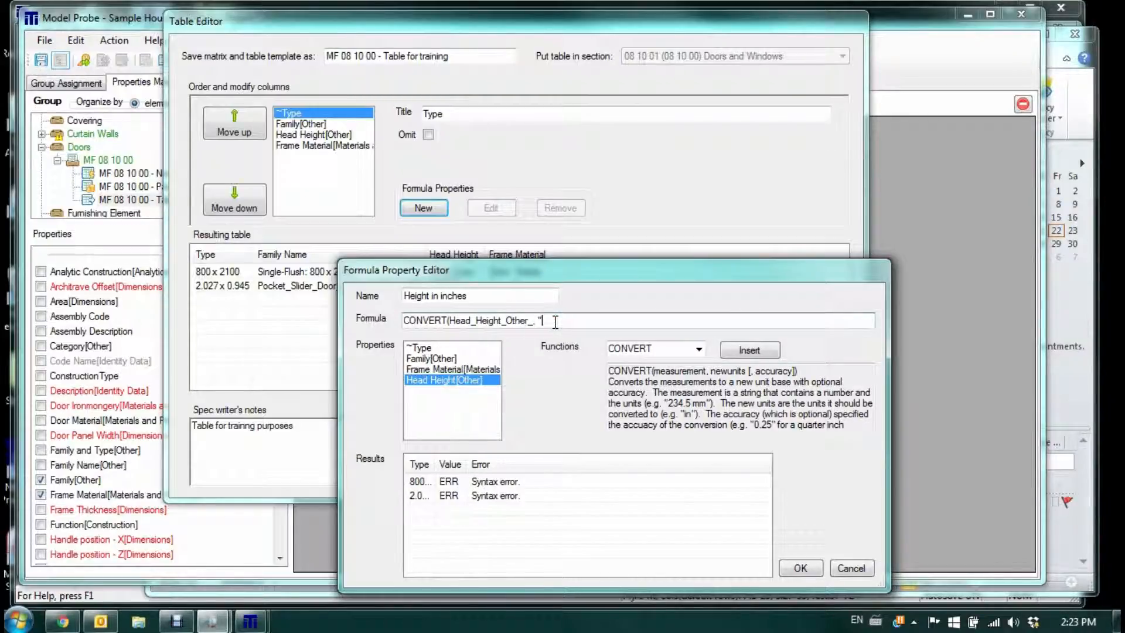
type("in\"")
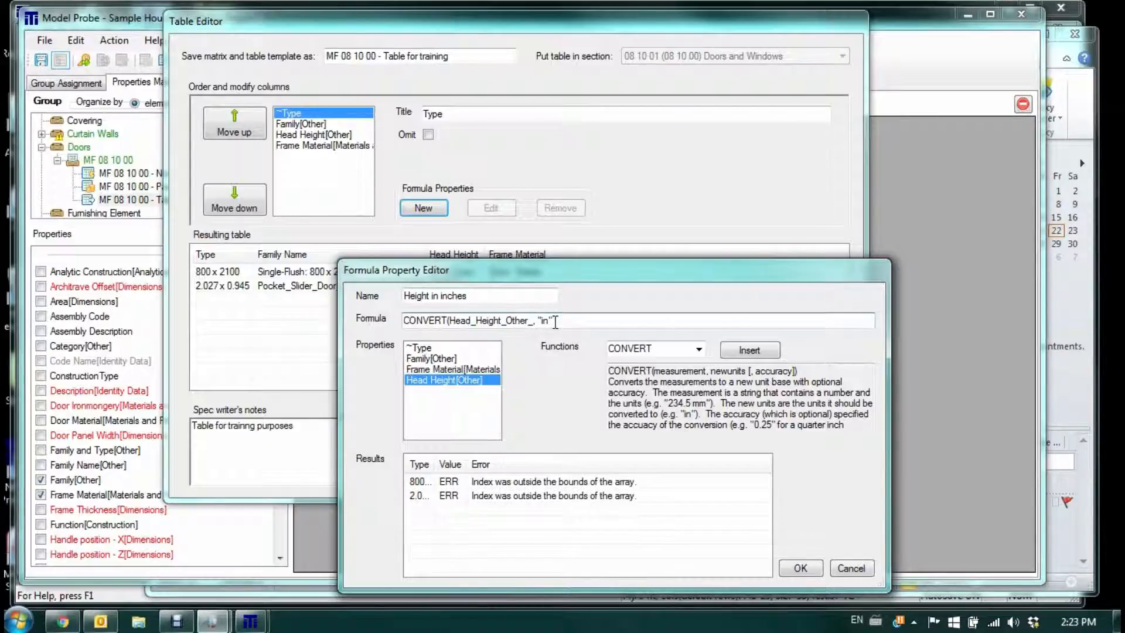
type(")")
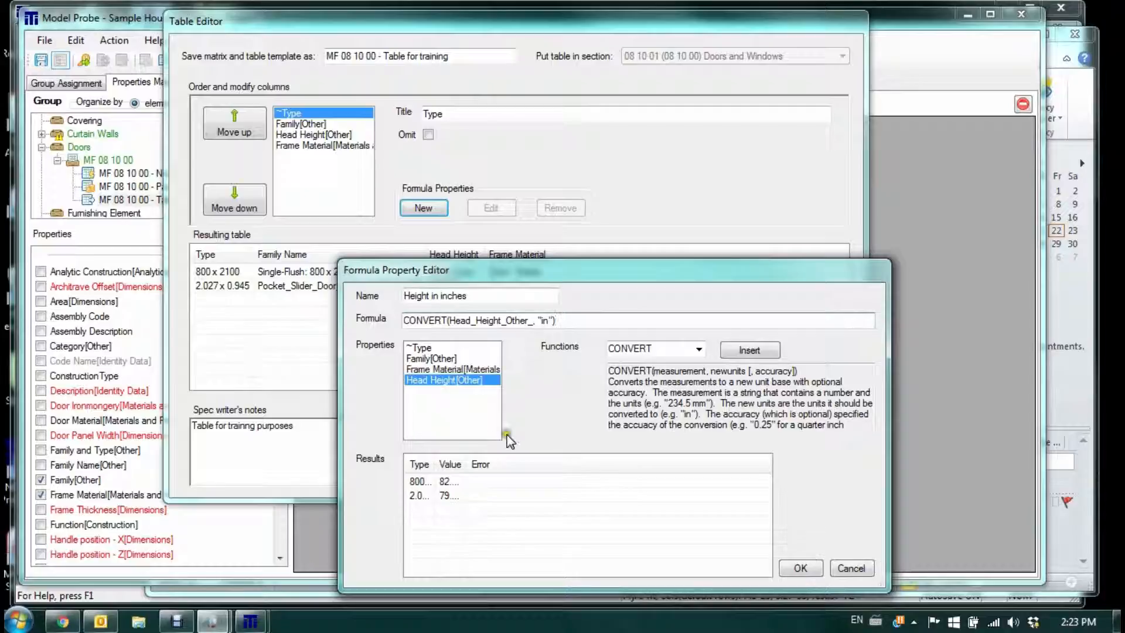
left_click_drag(467, 463, 549, 460)
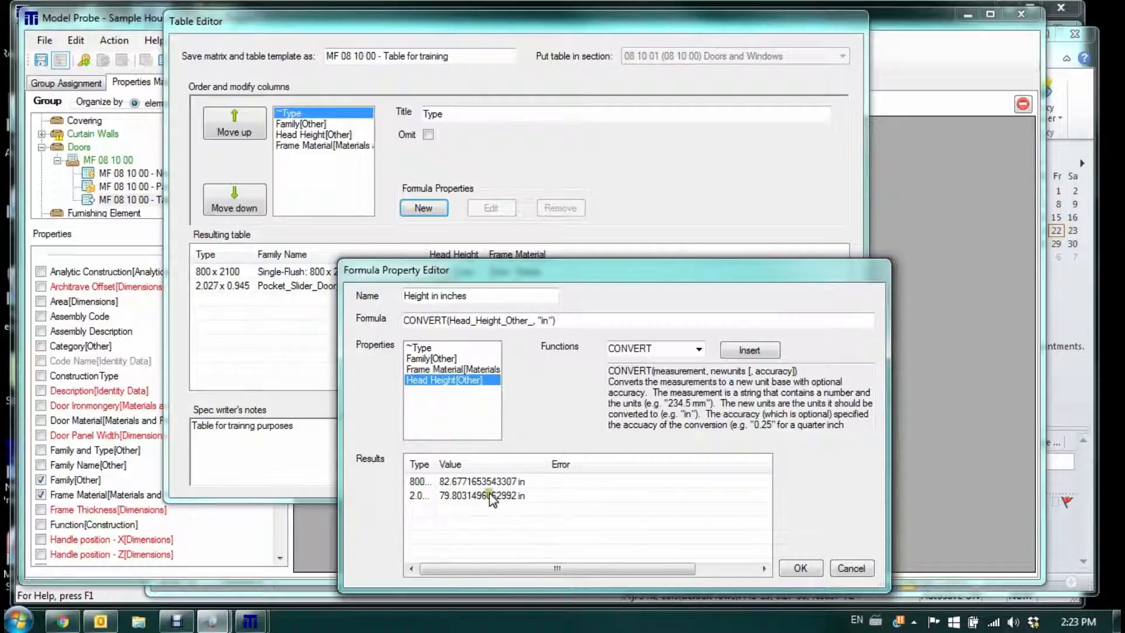
Step: Add an accuracy of 0.25 to the CONVERT formula, widen the results' Value column, and accept the formula property
left_click(553, 321)
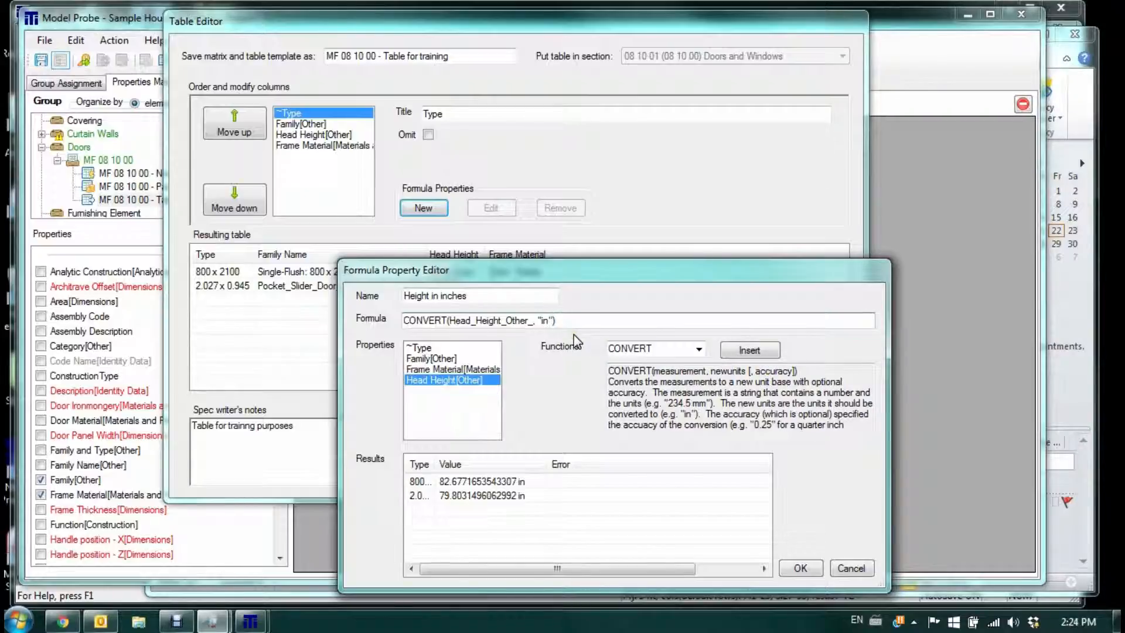
type(", ")
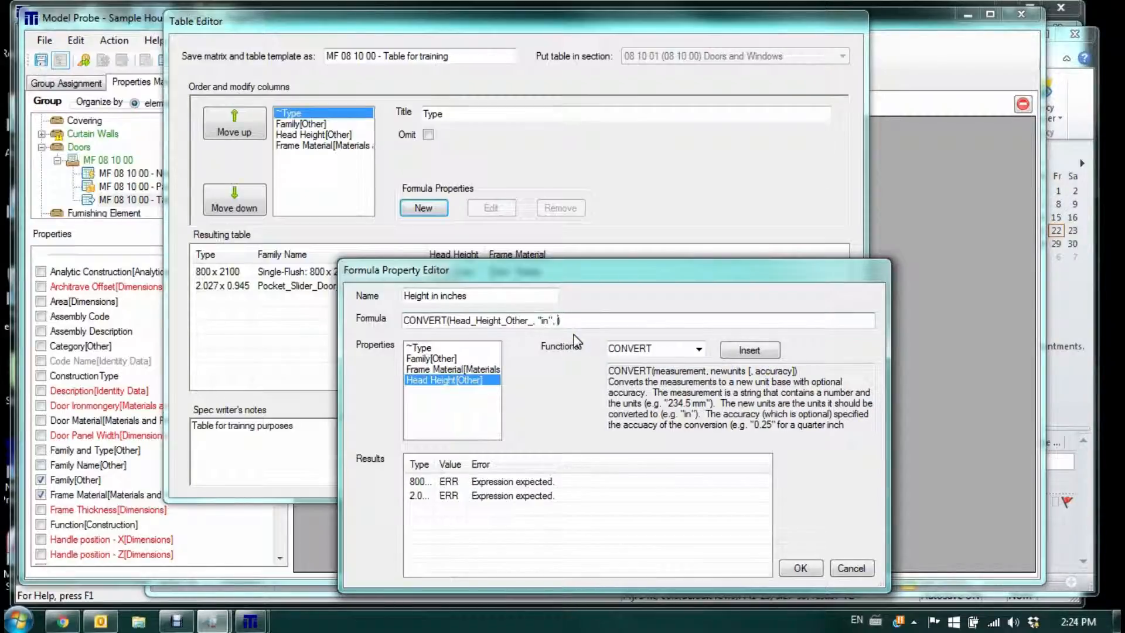
type("0.25")
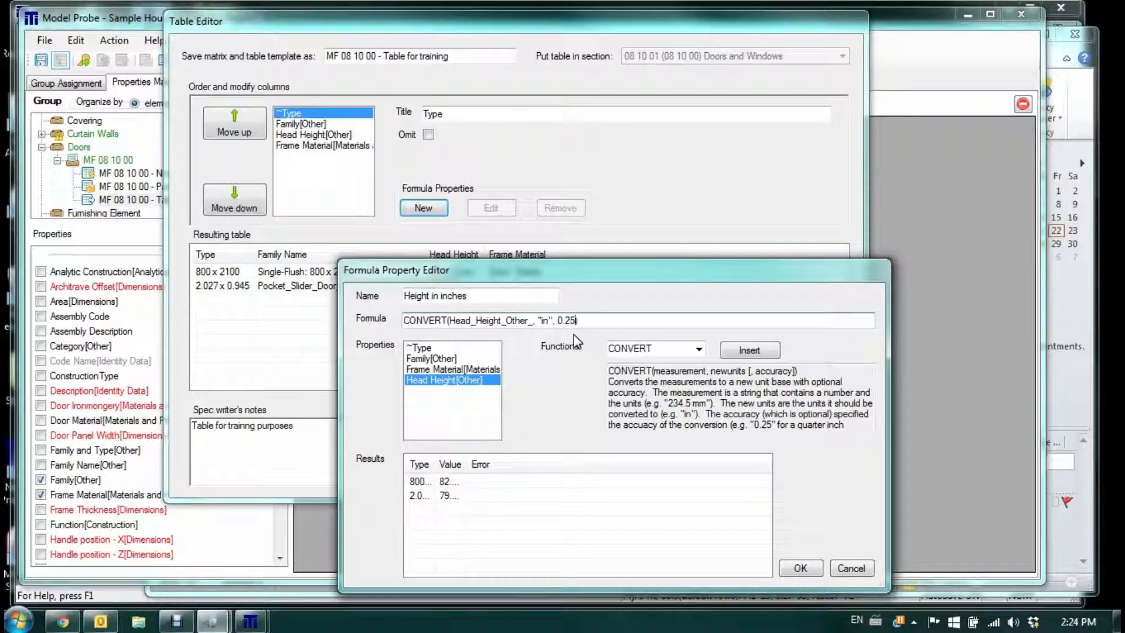
left_click_drag(468, 464, 494, 464)
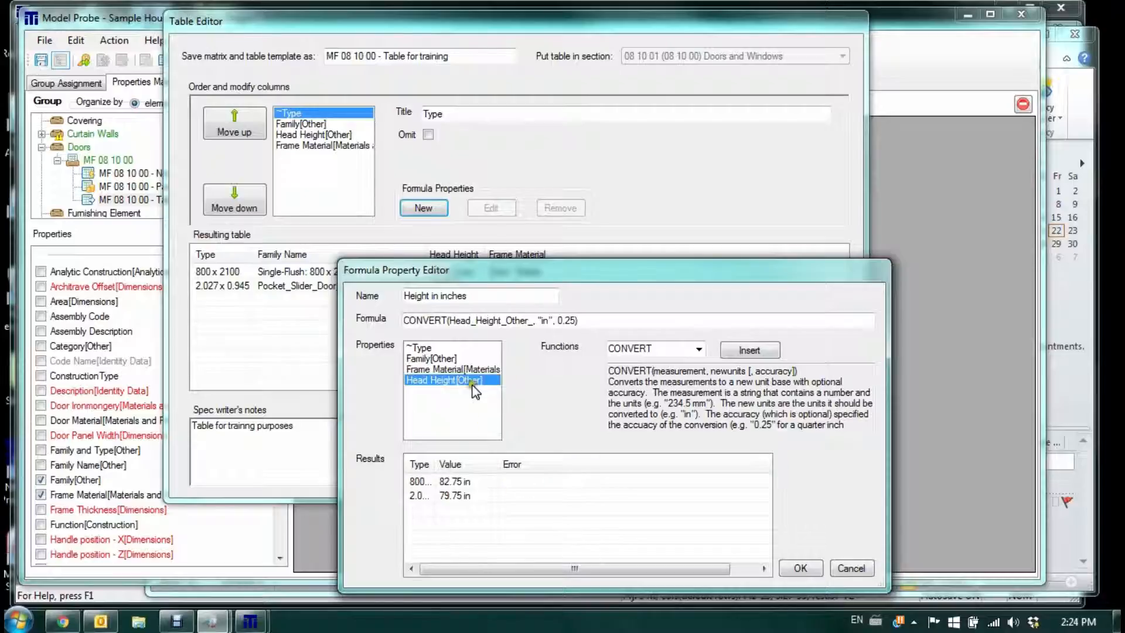
left_click(798, 569)
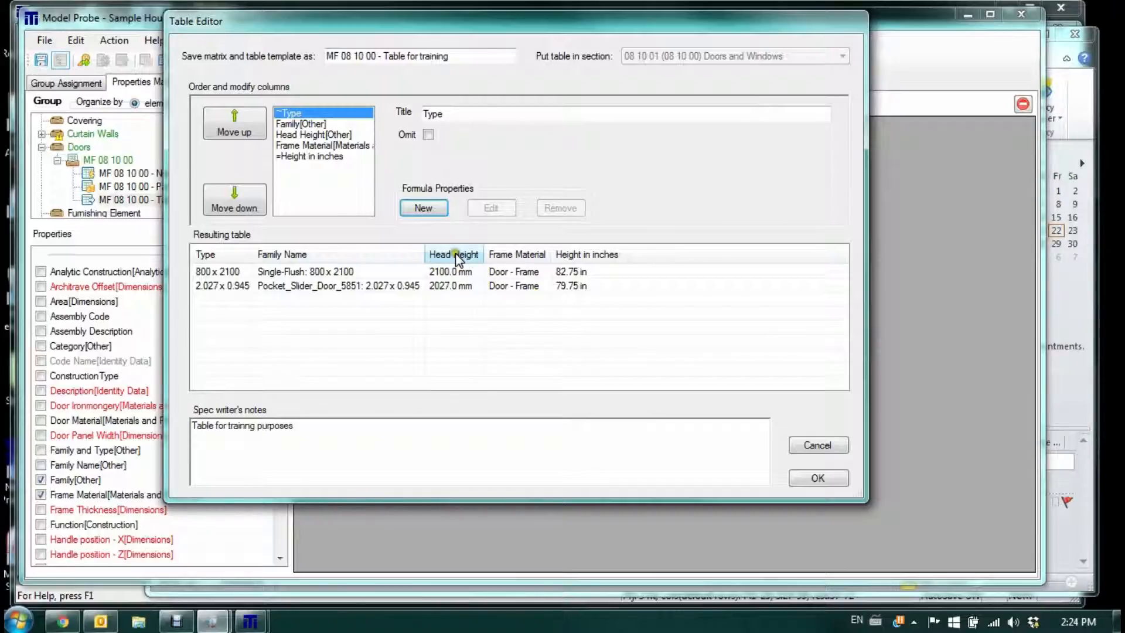
Step: Omit the Head Height column from the table and move the Height in inches column up to directly after Family
left_click(307, 136)
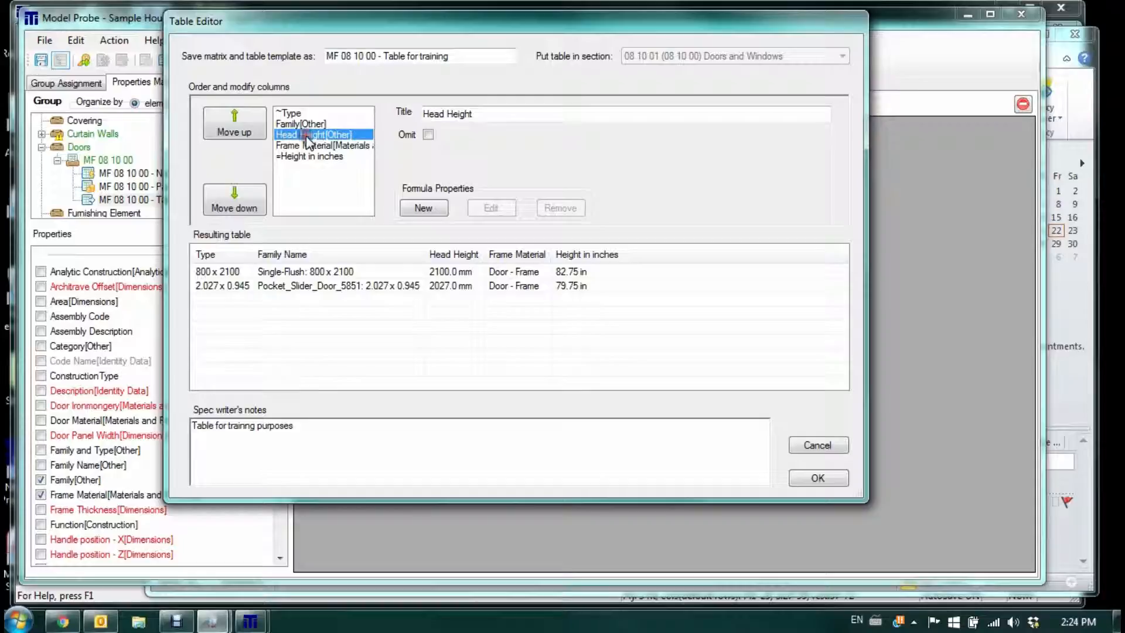
left_click(429, 135)
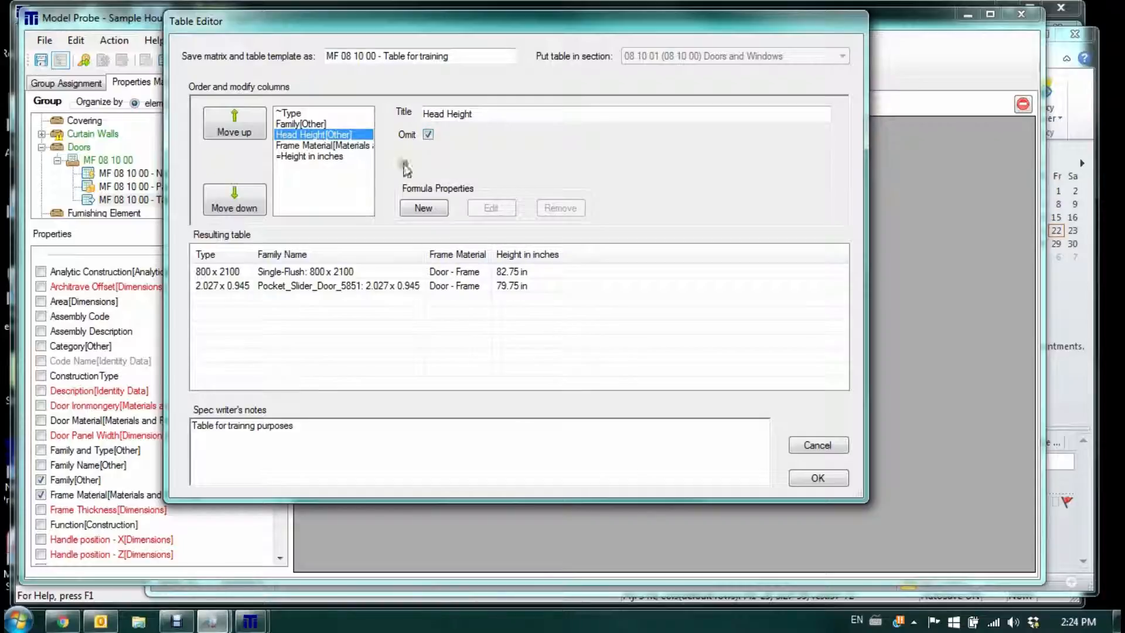
left_click(317, 156)
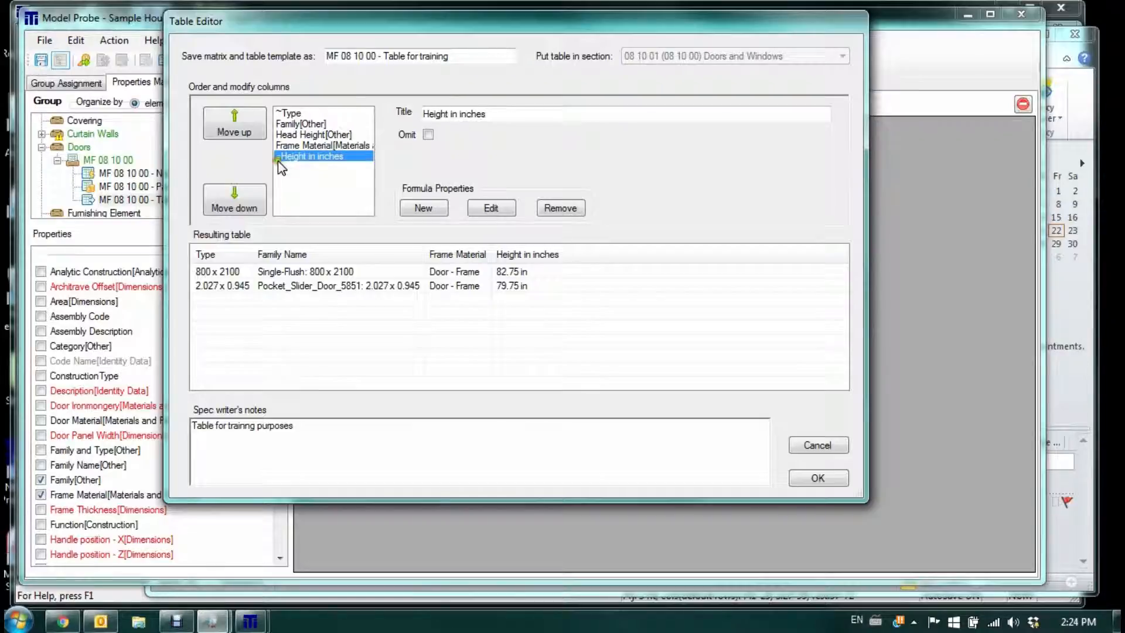
left_click(234, 133)
left_click(236, 136)
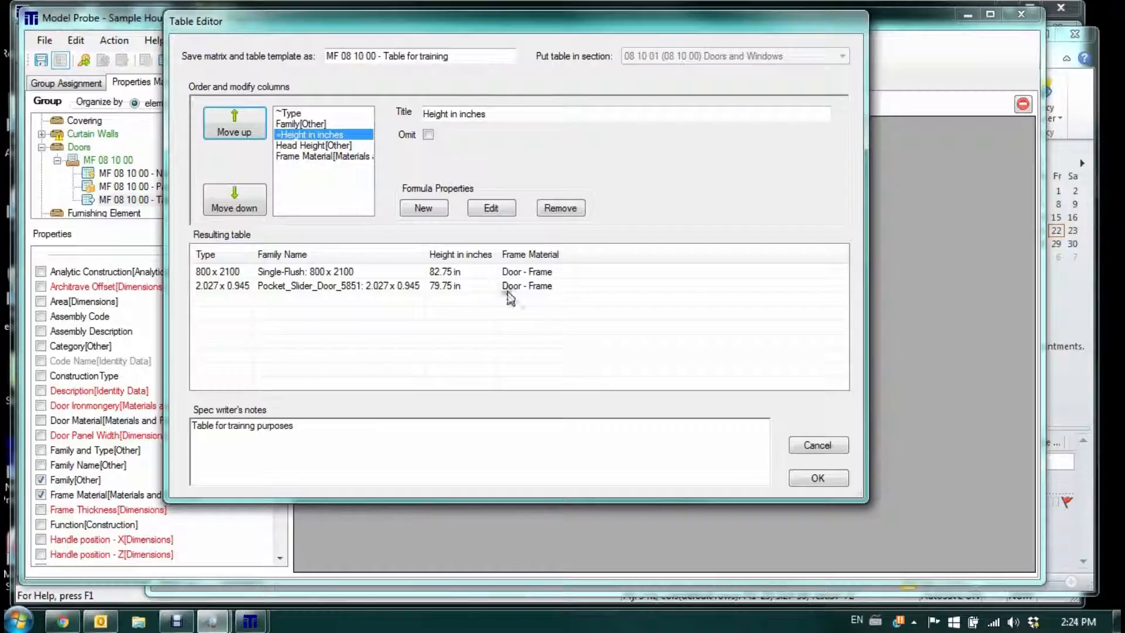
Step: Start a second formula property for the doors table and name it "Frame type"
left_click(423, 208)
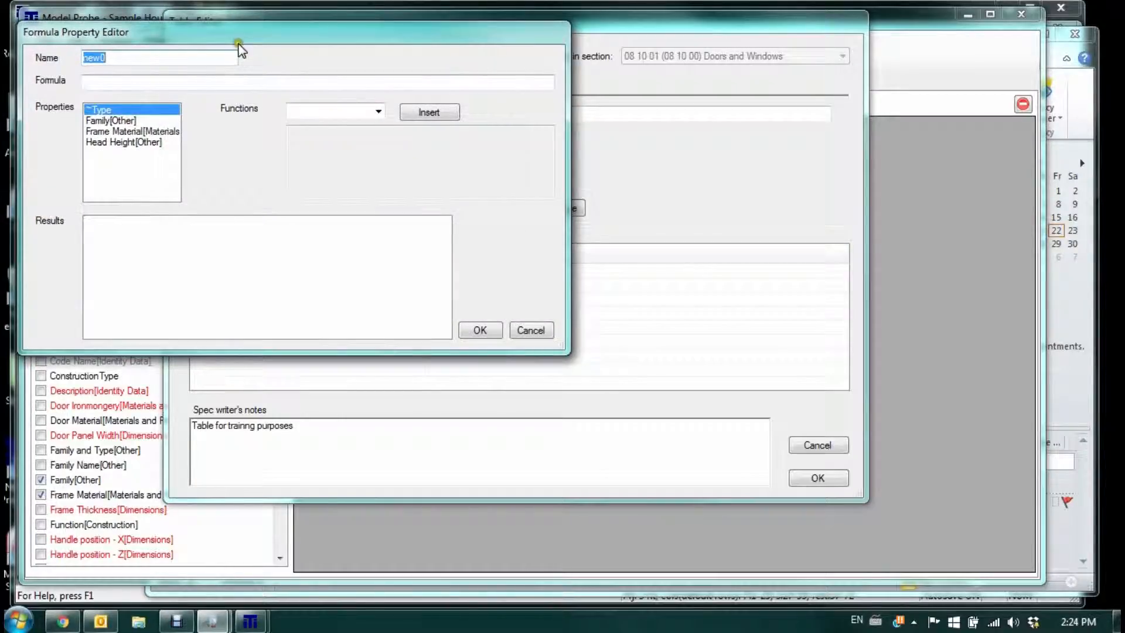
left_click_drag(264, 33, 547, 301)
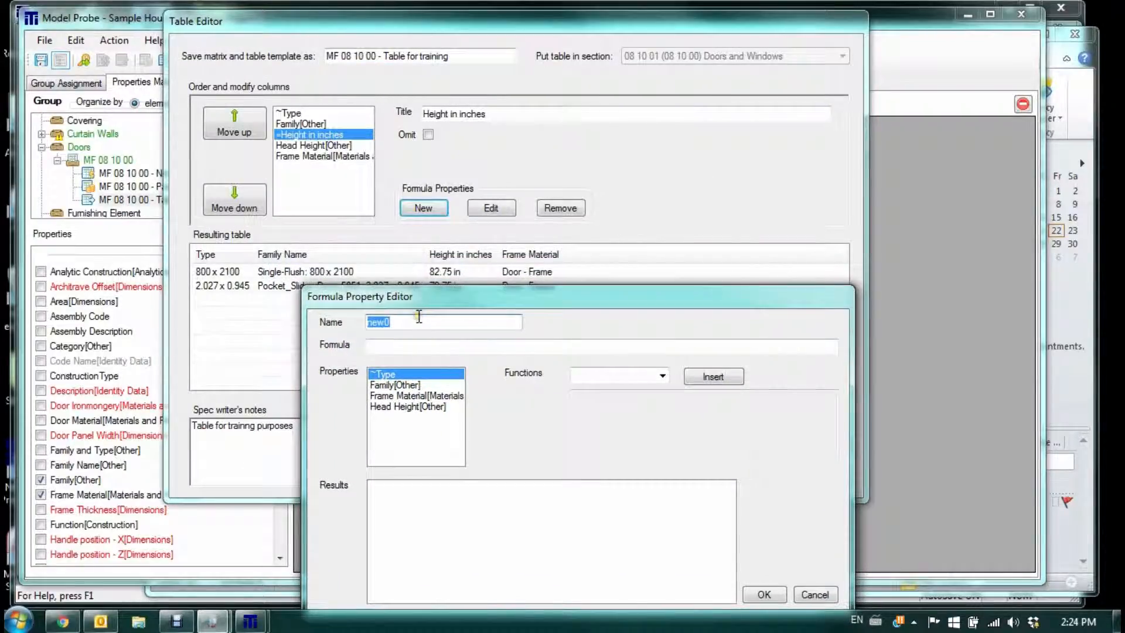
type("Frame type")
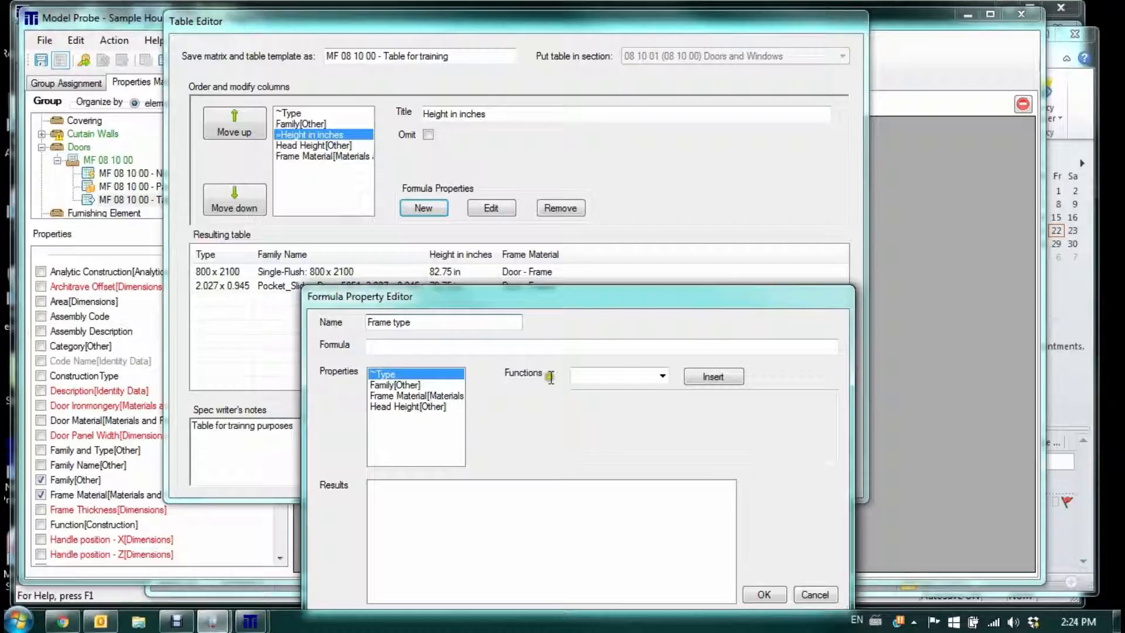
Step: Begin the Frame type formula with the LOOKUP function, using the Frame Material property as its key
left_click(662, 377)
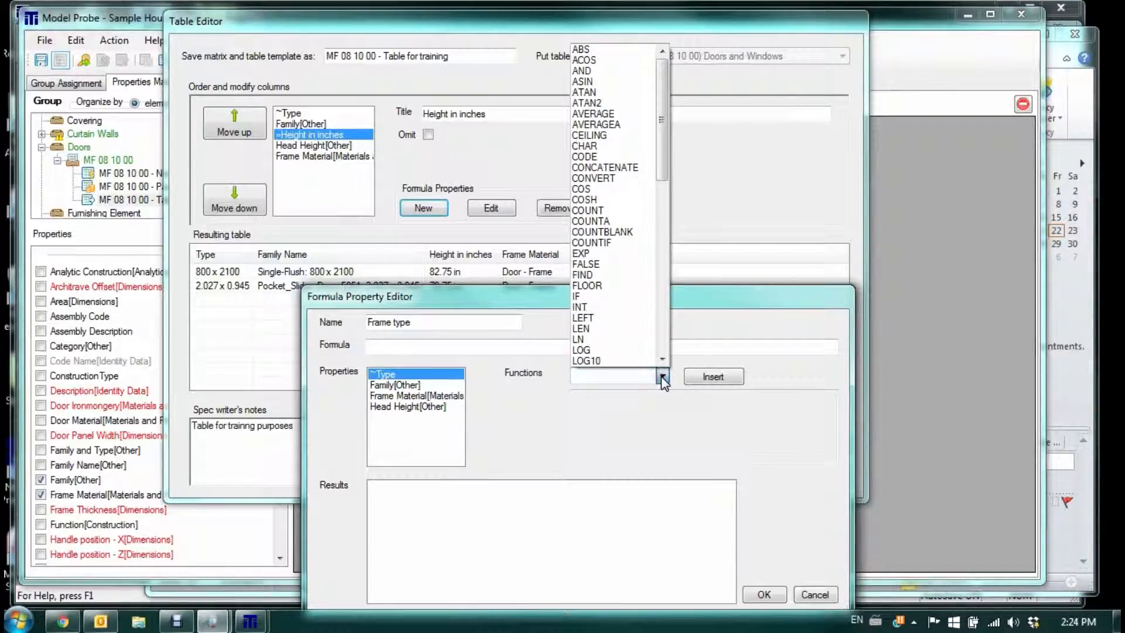
left_click_drag(663, 153, 663, 192)
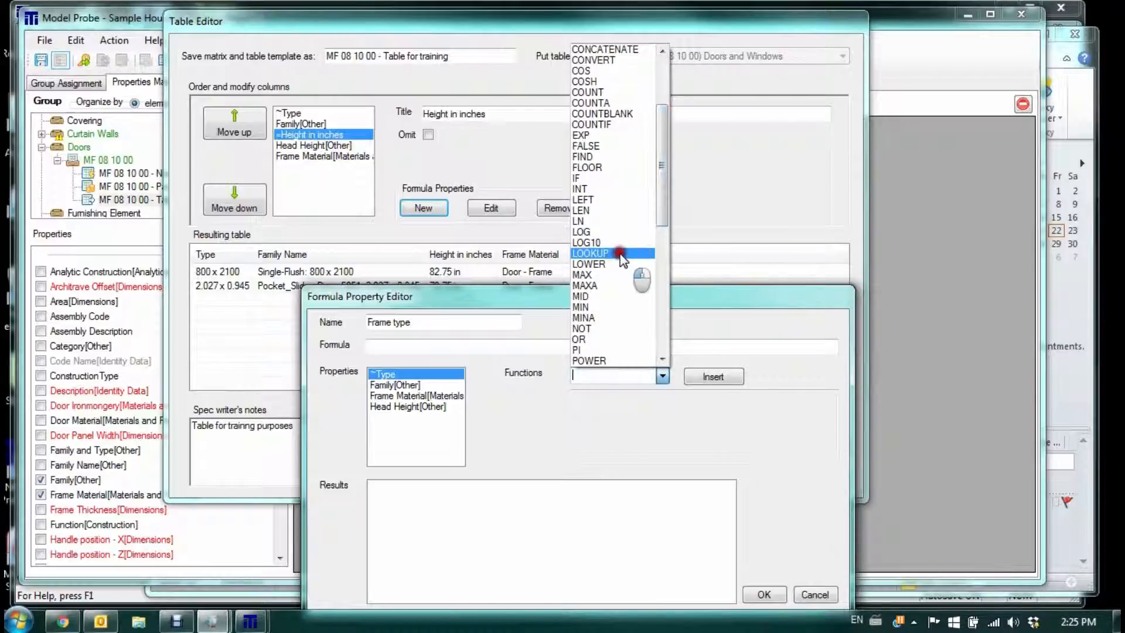
left_click(644, 253)
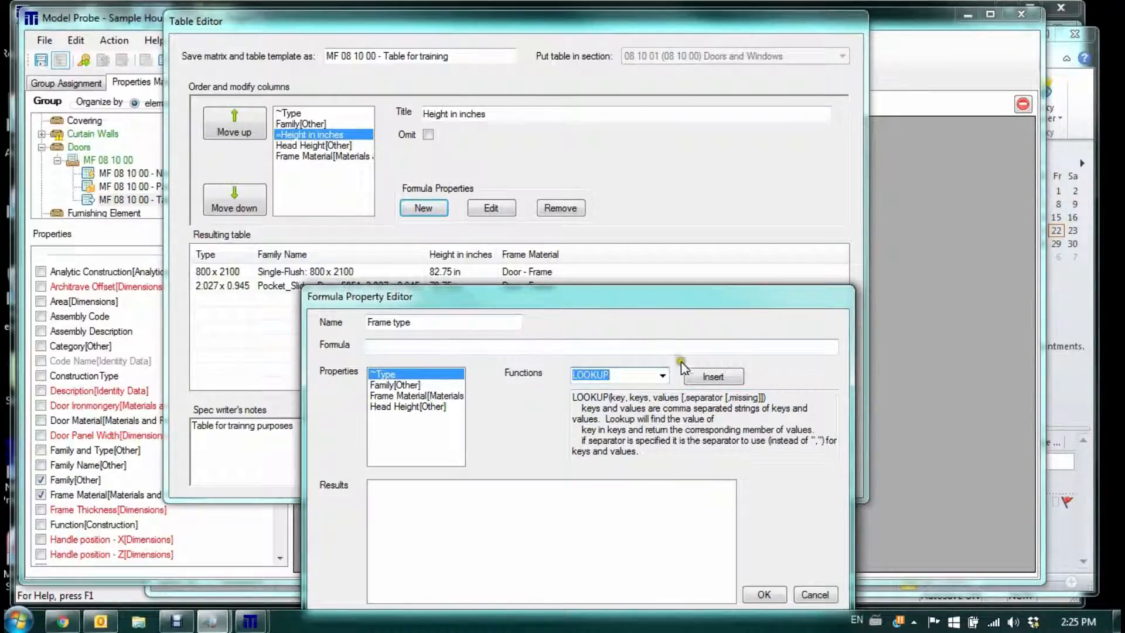
left_click(714, 377)
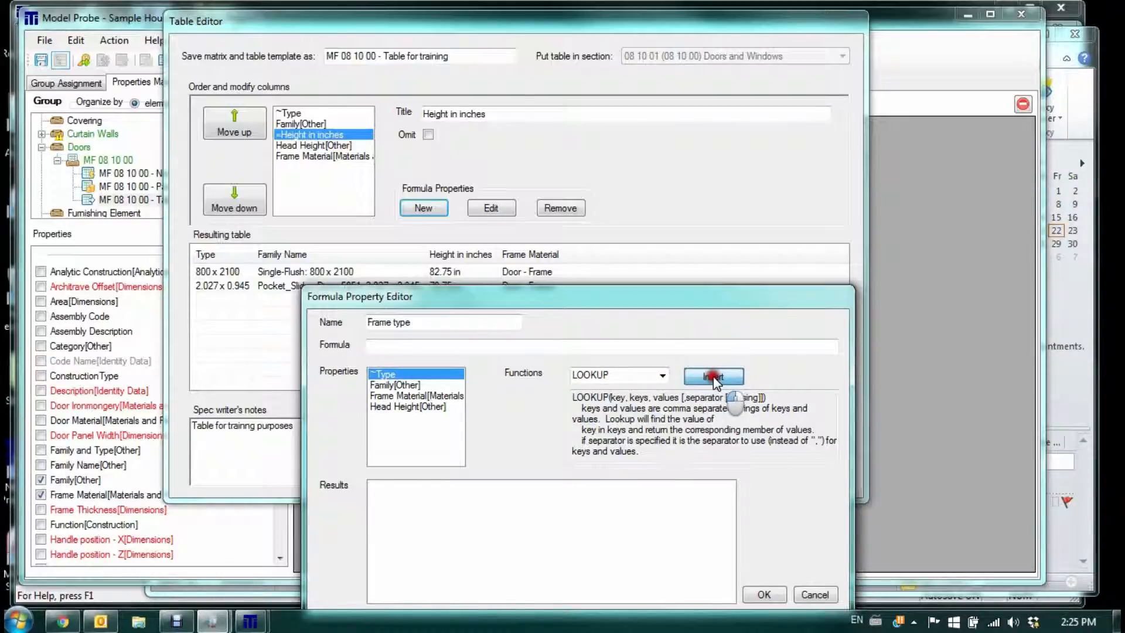
type("(")
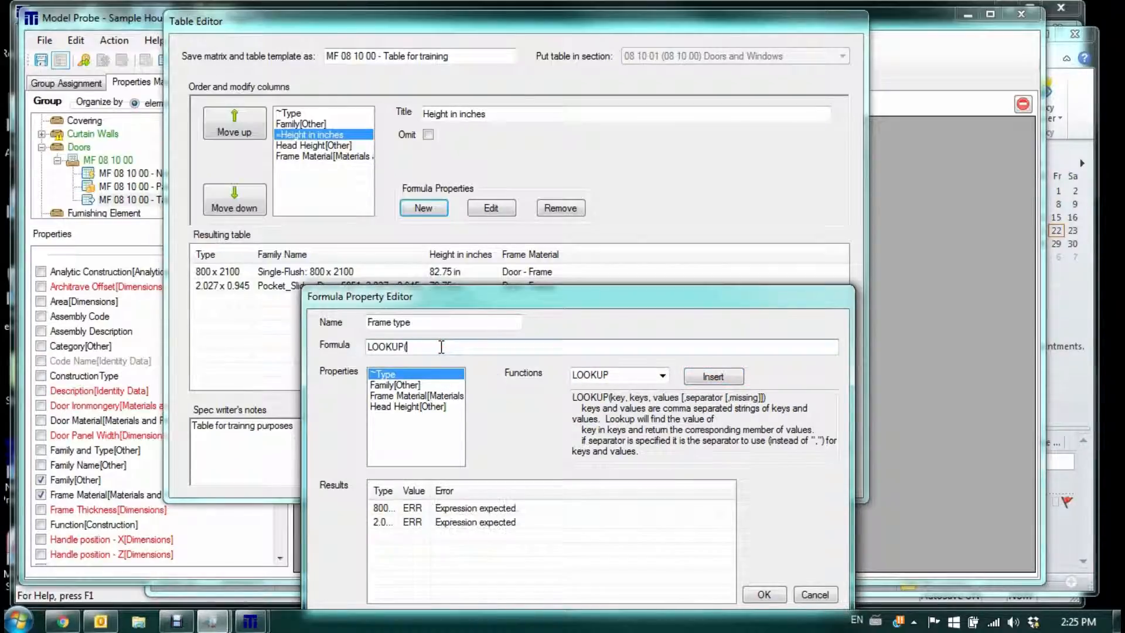
double_click(378, 397)
left_click(602, 347)
type(", ")
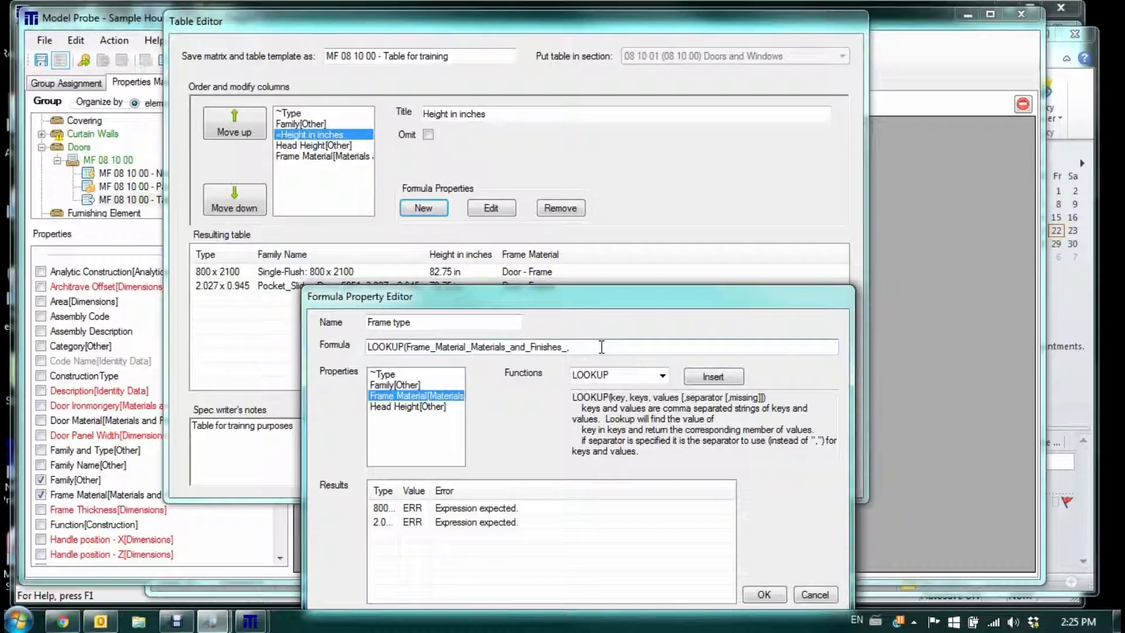
Step: Add "Door - Frame, Panel - Frame" as the list of keys in the LOOKUP formula
type("\"Door")
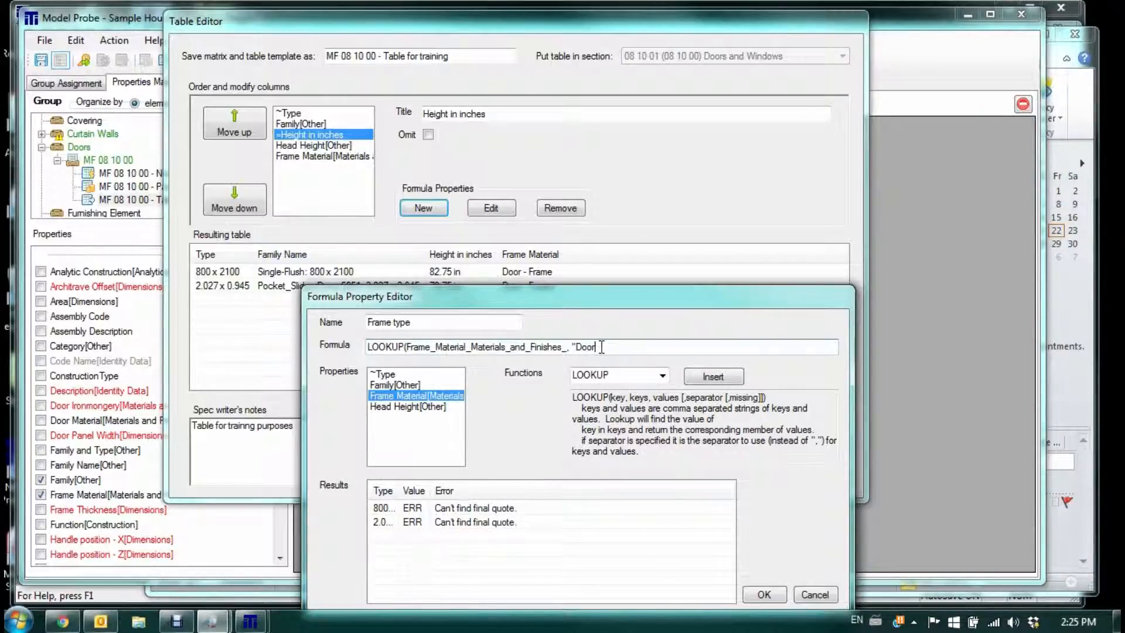
type(" - Frame, Panel - Frame\"")
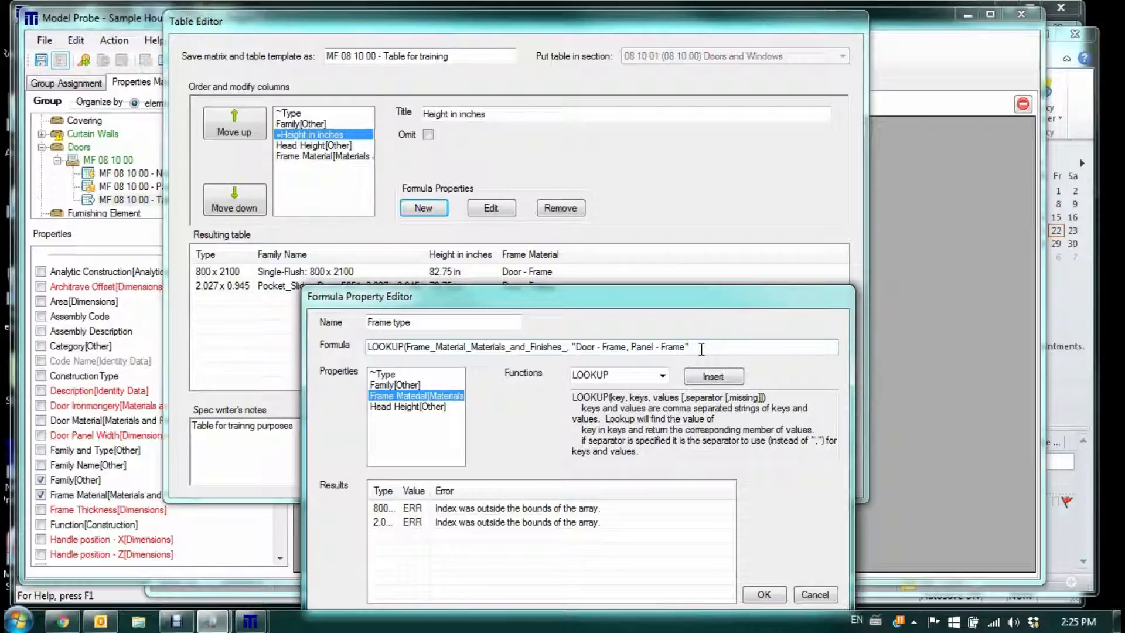
type(",")
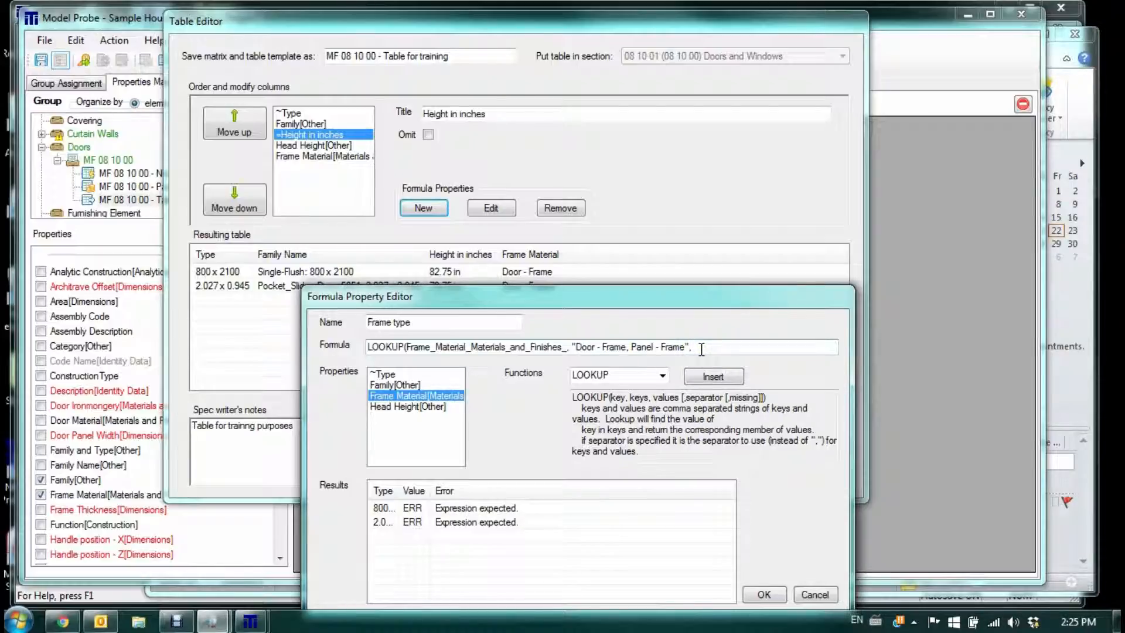
Step: Complete the LOOKUP formula with the values "Steel, Wood", widen the results' Value column, and accept the formula property
type(" \"")
type("S")
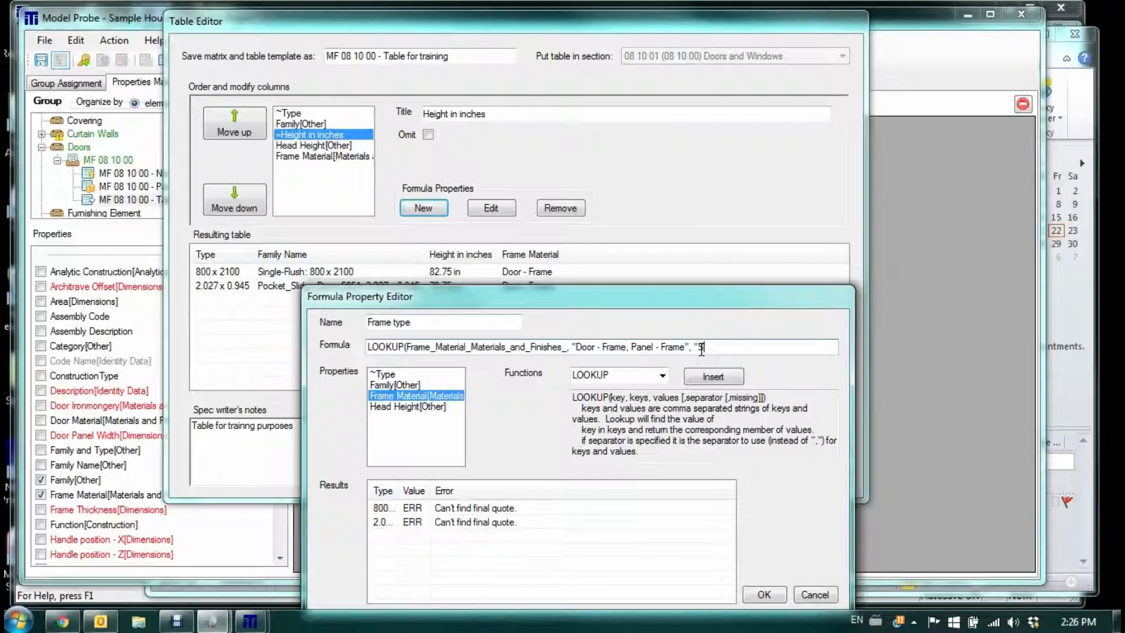
type("teel, Wood\"")
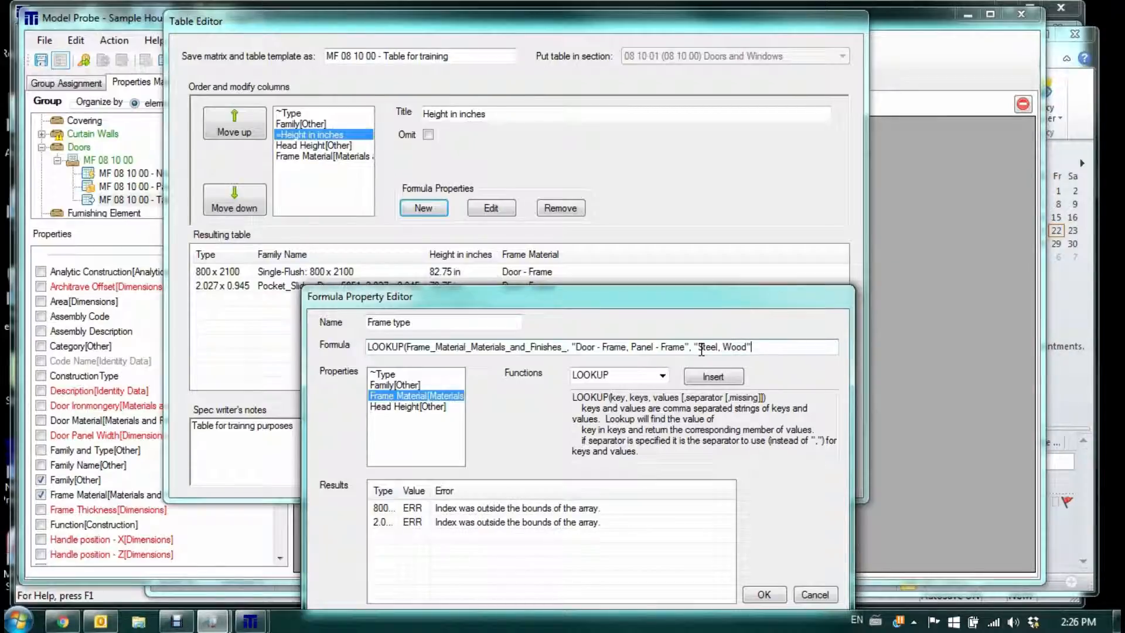
type(")")
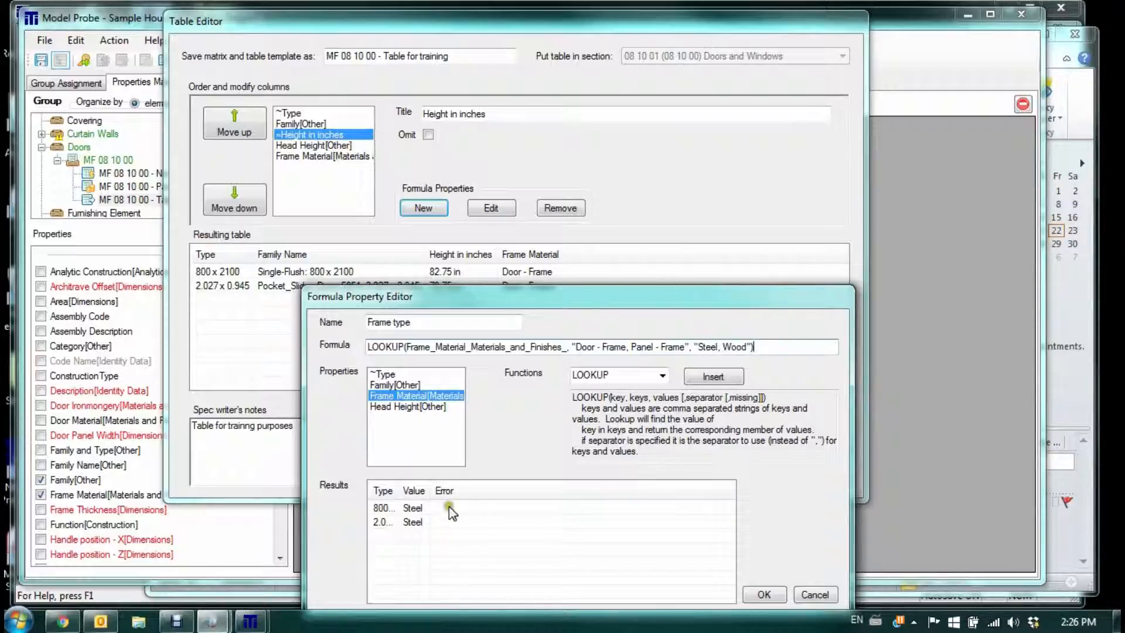
left_click_drag(432, 491, 473, 491)
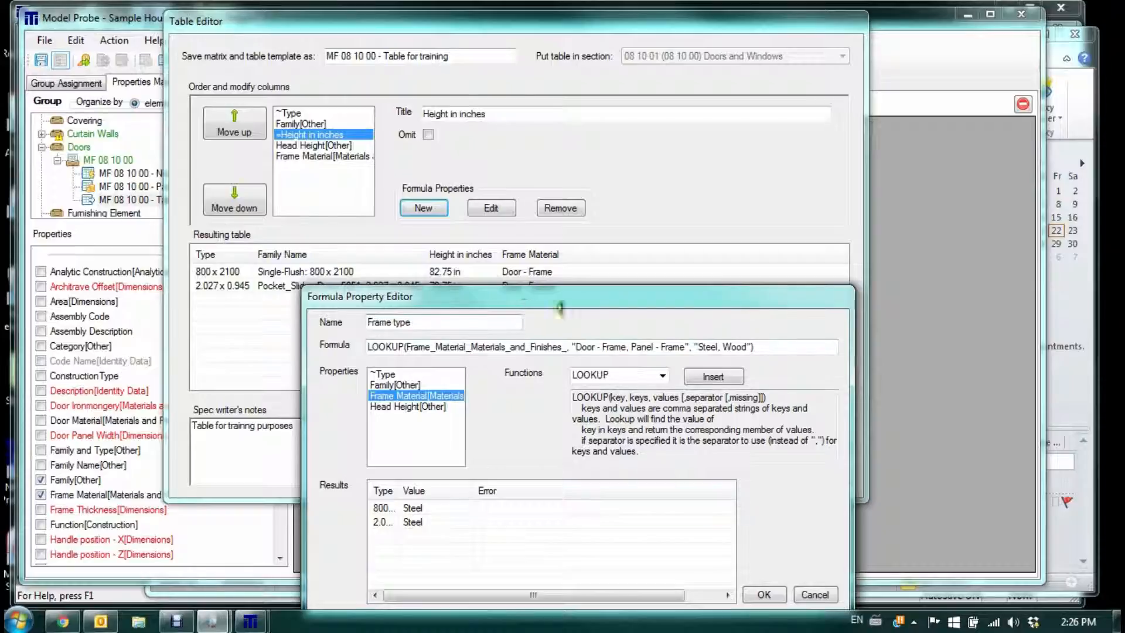
left_click(762, 595)
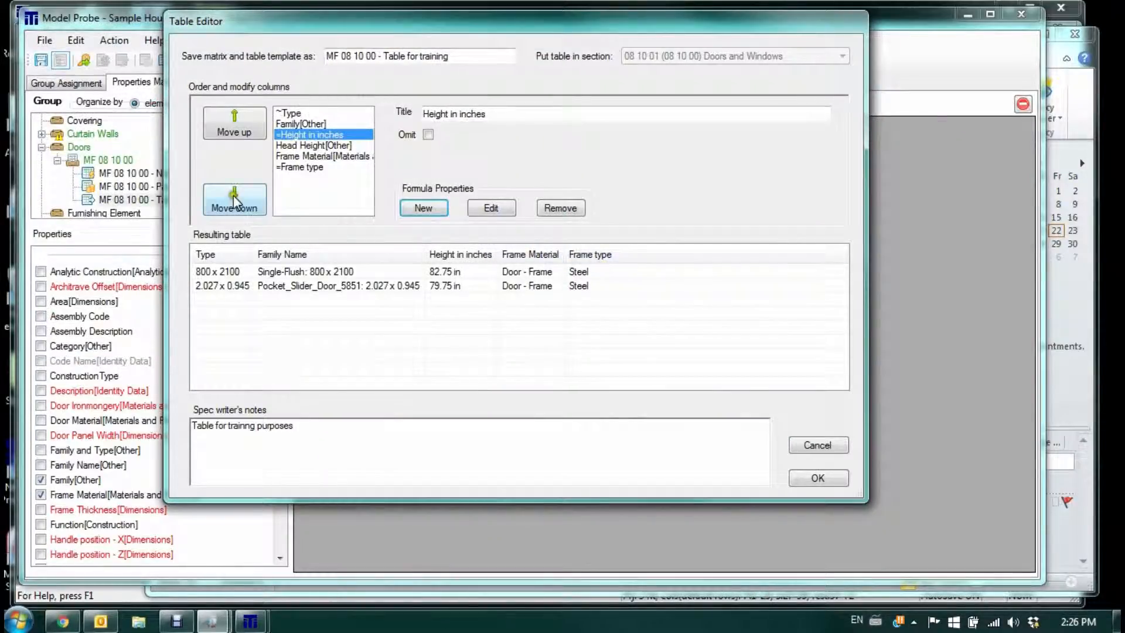
Step: Omit the Frame Material column from the doors table and accept the table template
left_click(288, 158)
left_click(428, 134)
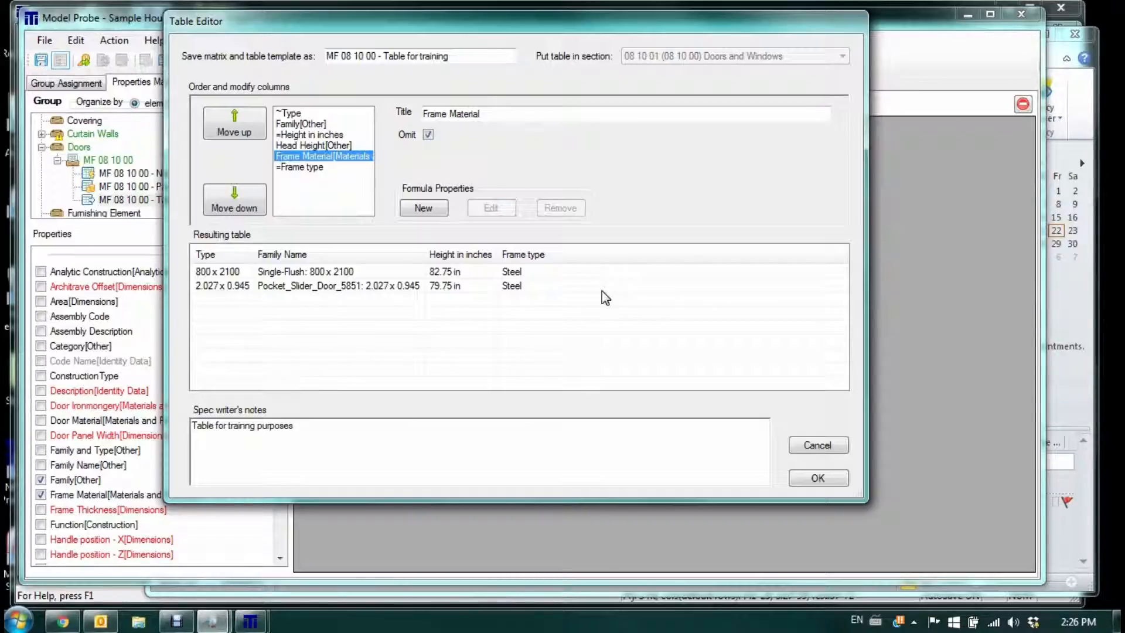
left_click(815, 479)
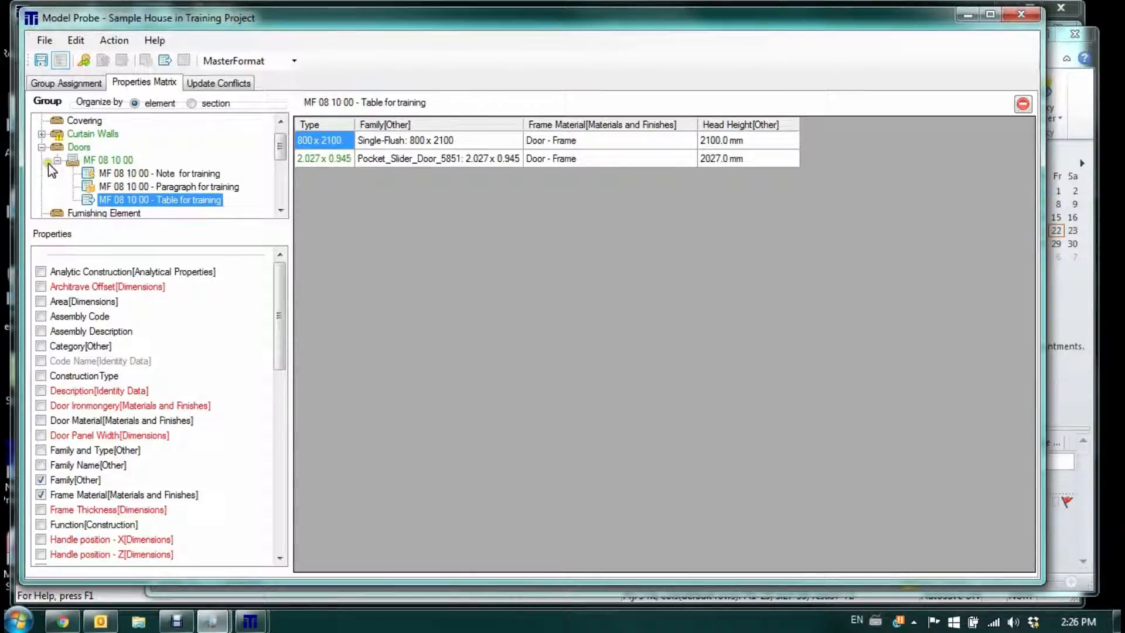
Step: Open the doors' "Paragraph for training" template, check that the Height in inches and Frame type formula properties are available, and close it
double_click(114, 187)
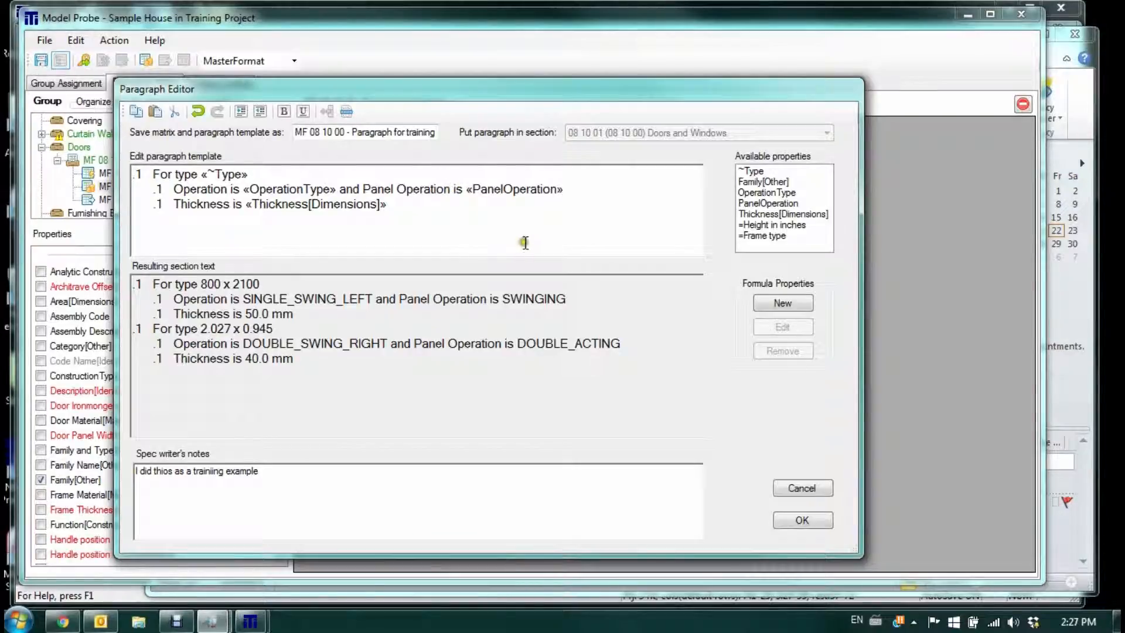
left_click(753, 225)
left_click(760, 227)
left_click(774, 237)
left_click(801, 518)
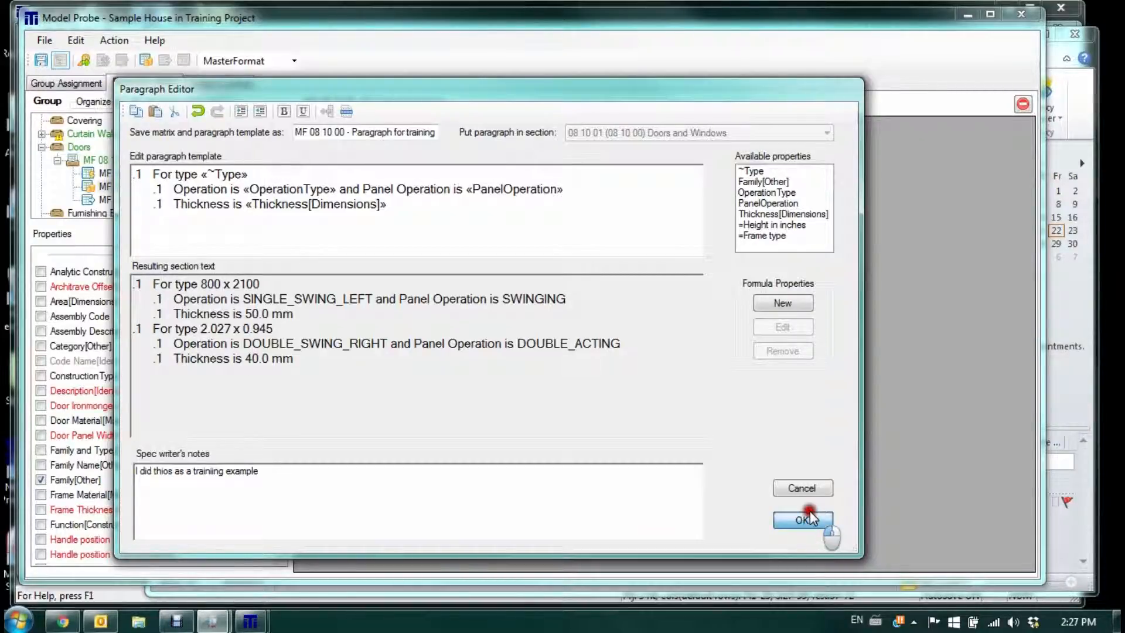
left_click(812, 487)
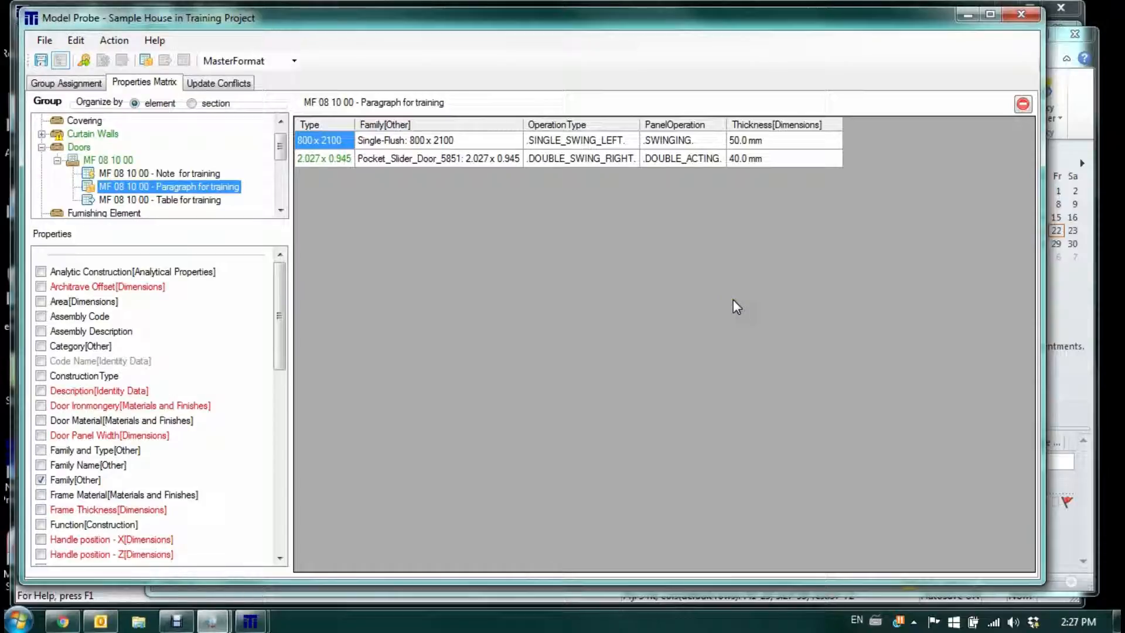